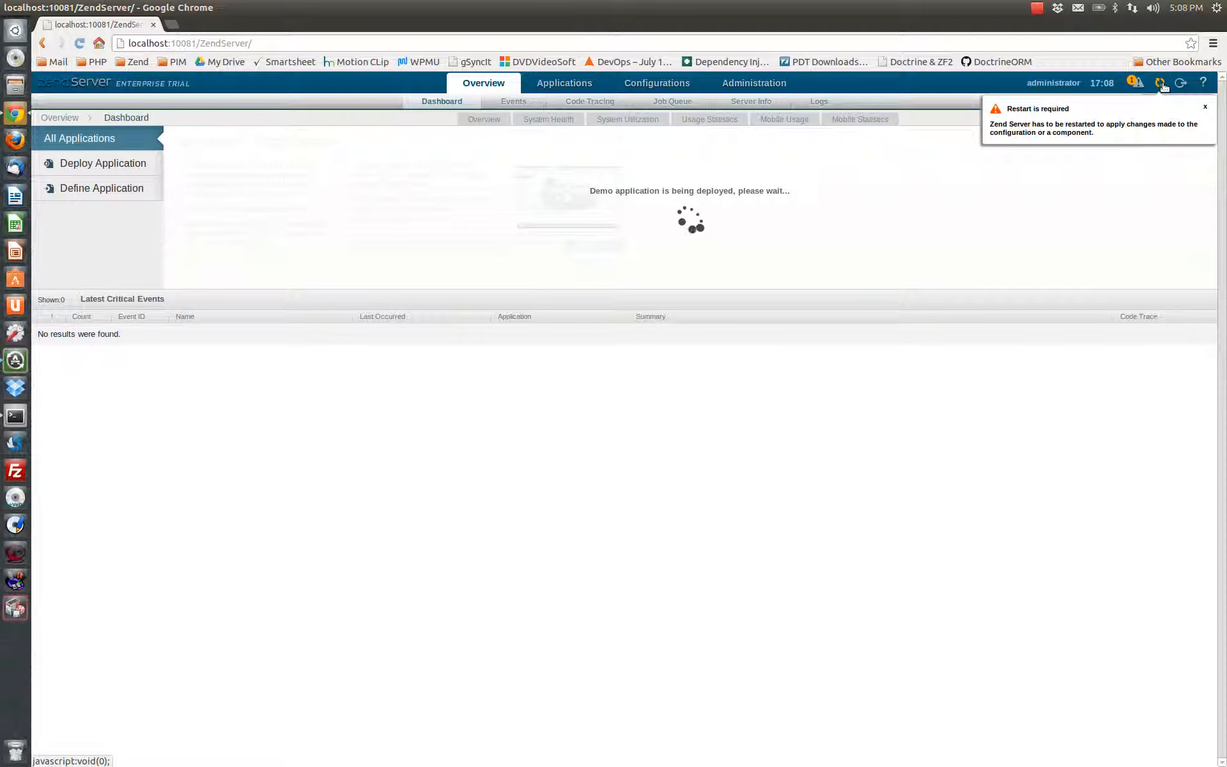
Restart Zend Server to apply the pending configuration changes
{"action": "left_click", "coordinate": [1151, 104]}
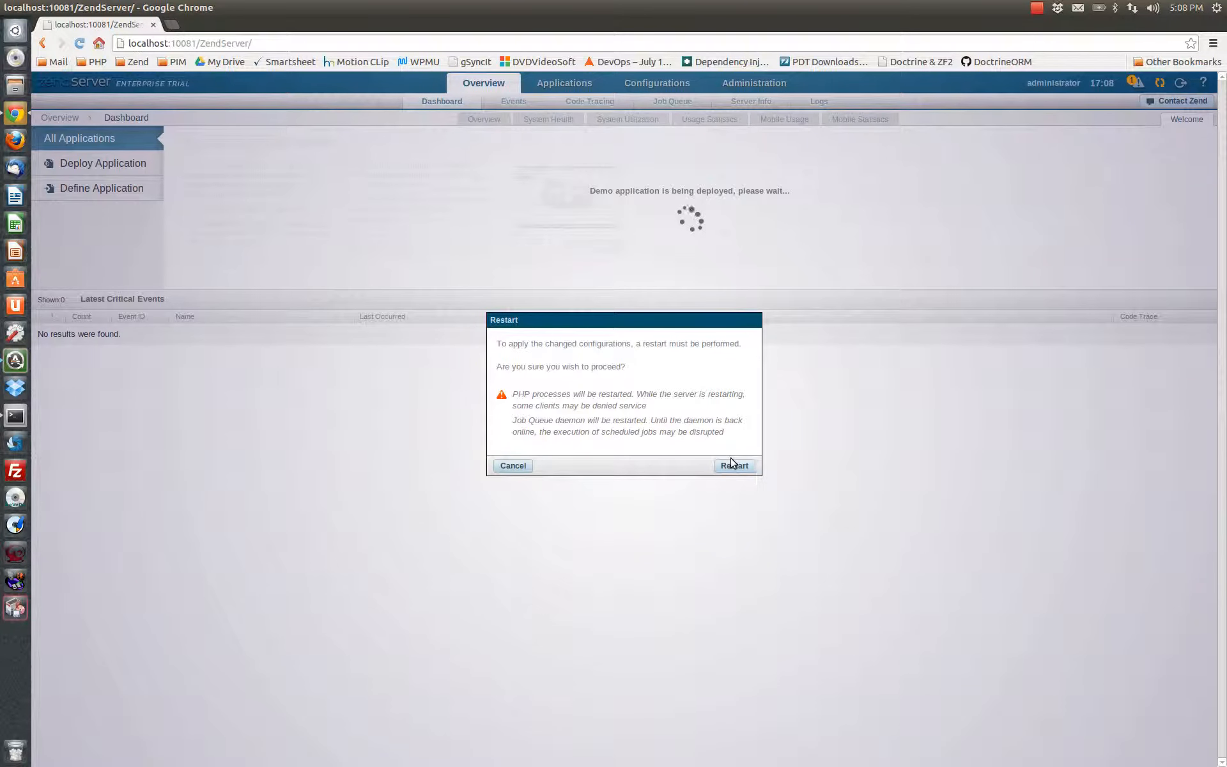
{"action": "left_click", "coordinate": [734, 464]}
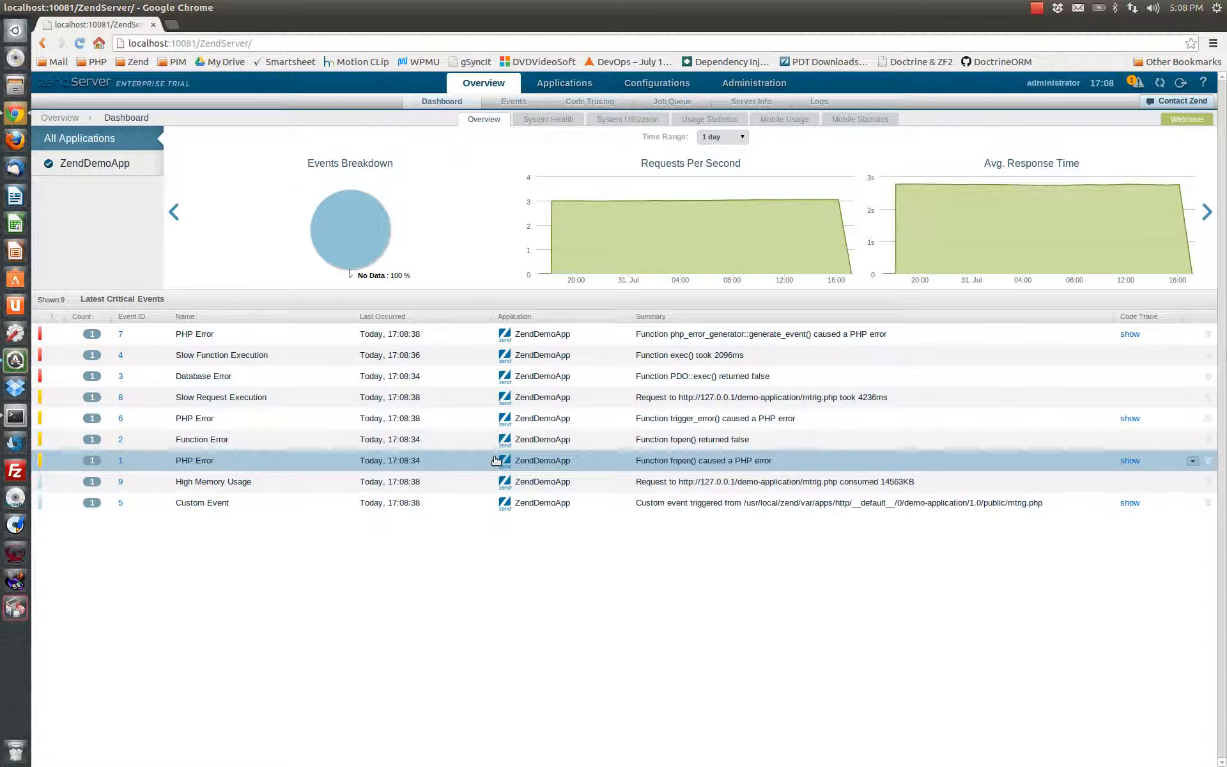
Review the dashboard charts for System Health, System Utilization, Usage Statistics, Mobile Usage and Mobile Statistics
{"action": "left_click", "coordinate": [536, 120]}
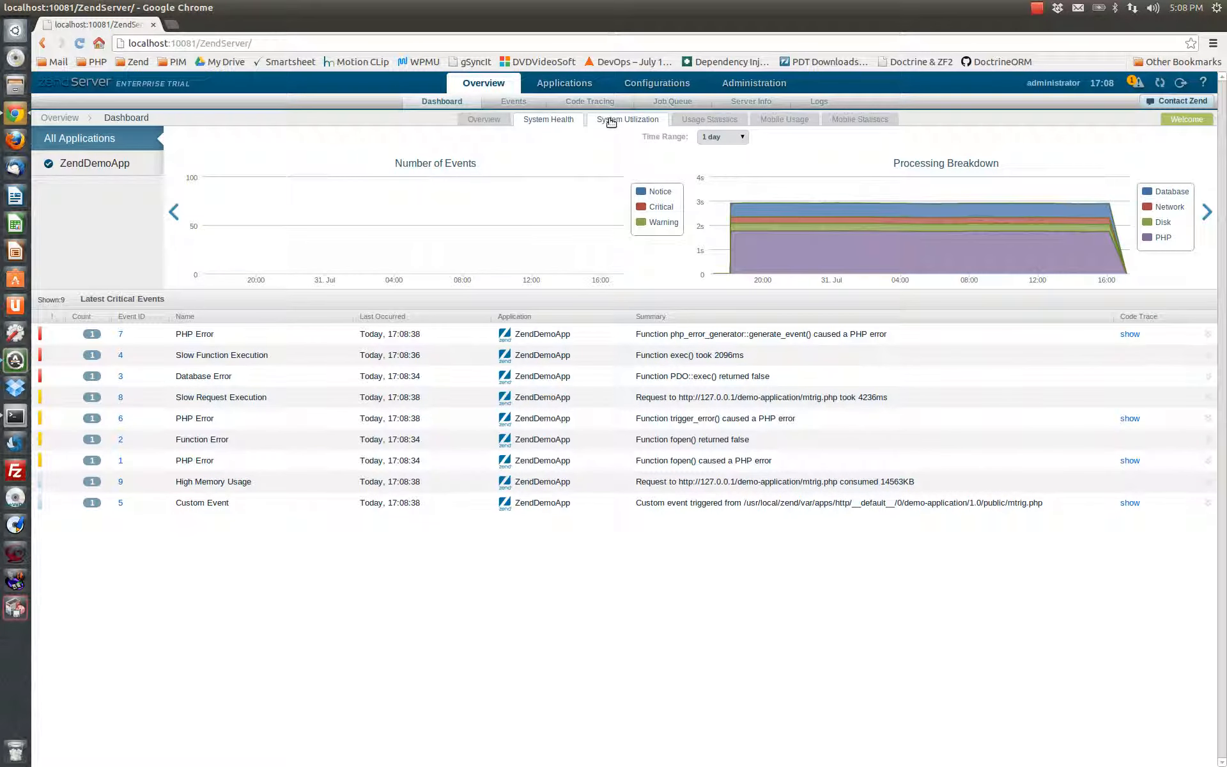
{"action": "left_click", "coordinate": [613, 120]}
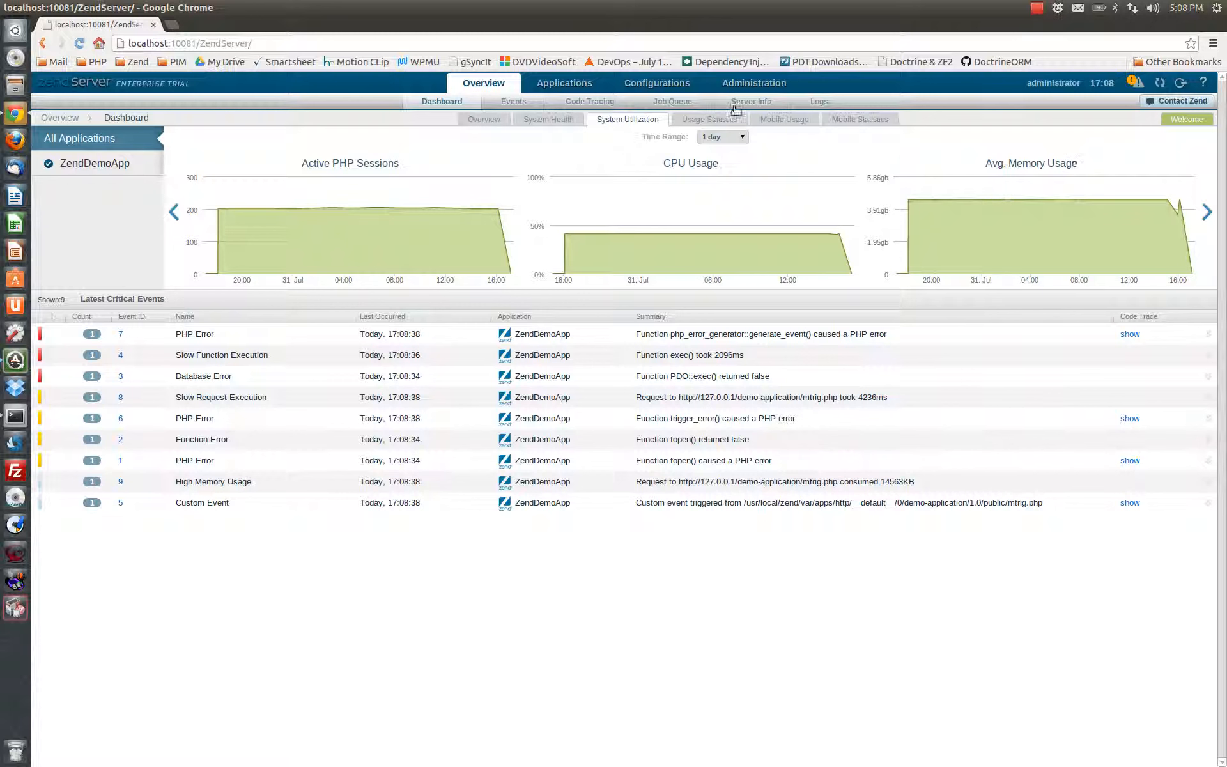
{"action": "left_click", "coordinate": [697, 120]}
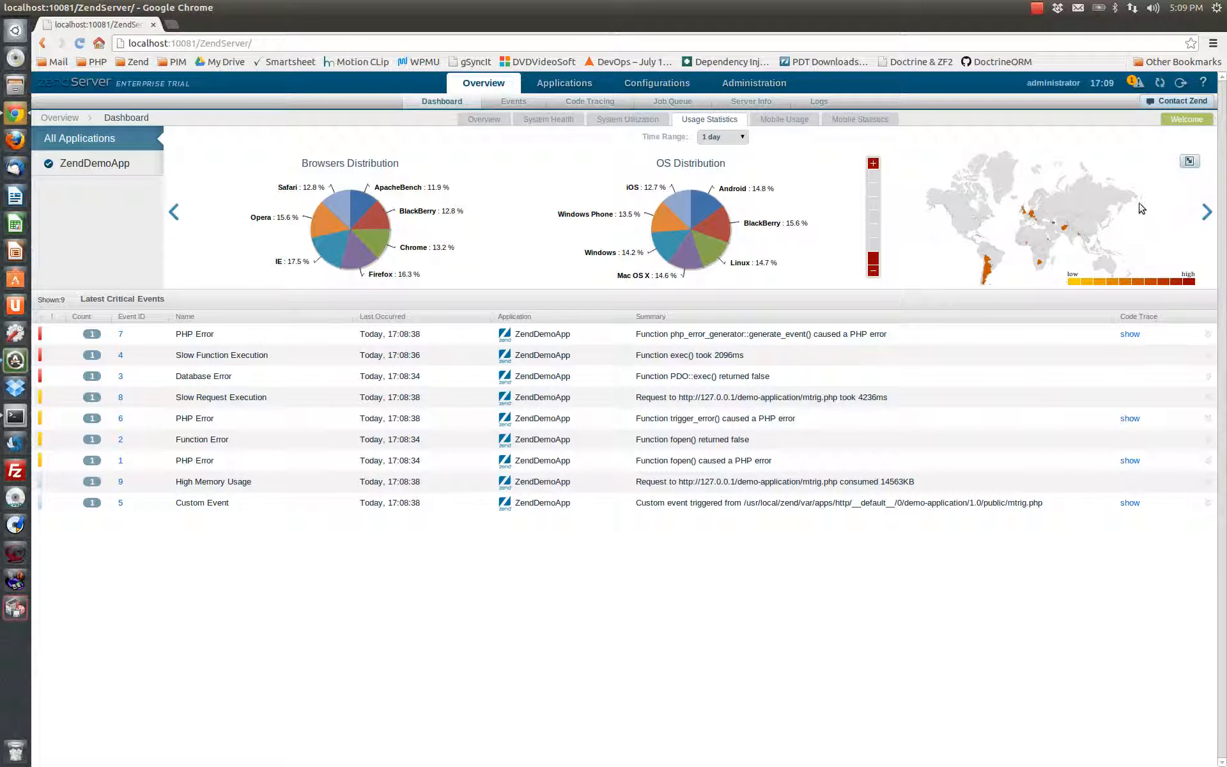
{"action": "left_click", "coordinate": [774, 121]}
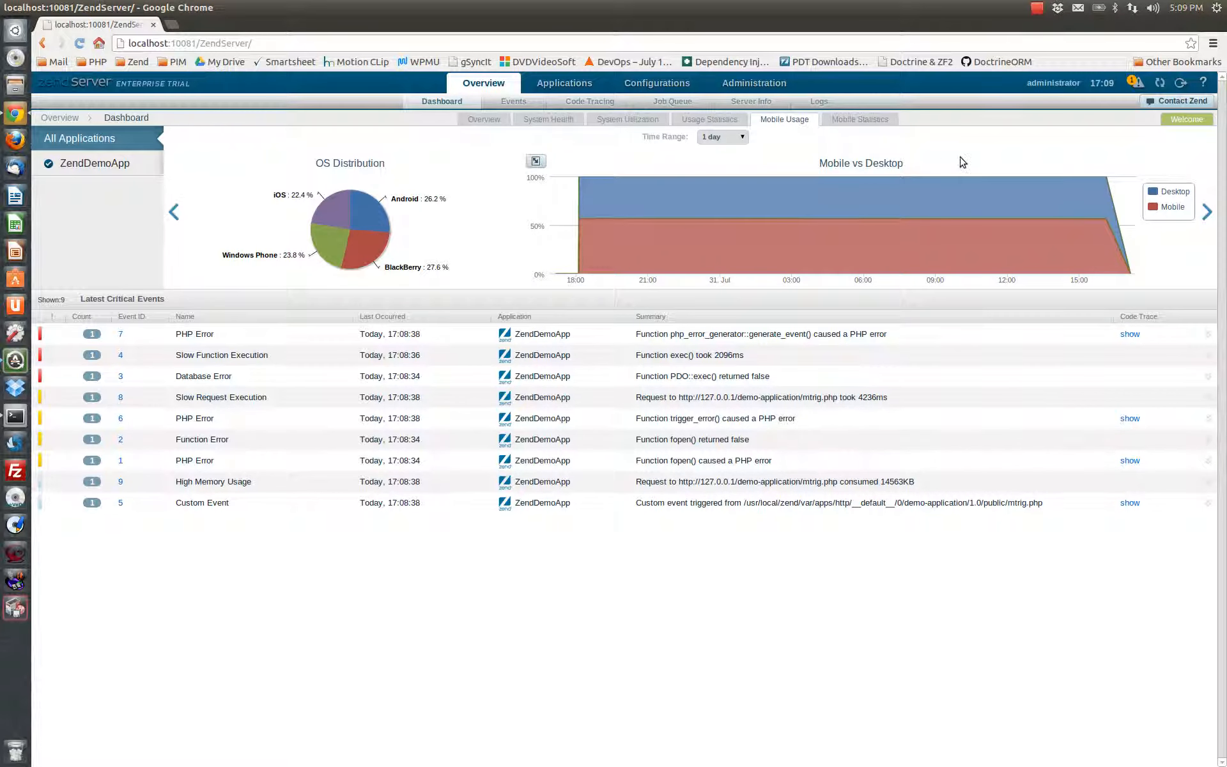
{"action": "left_click", "coordinate": [843, 120]}
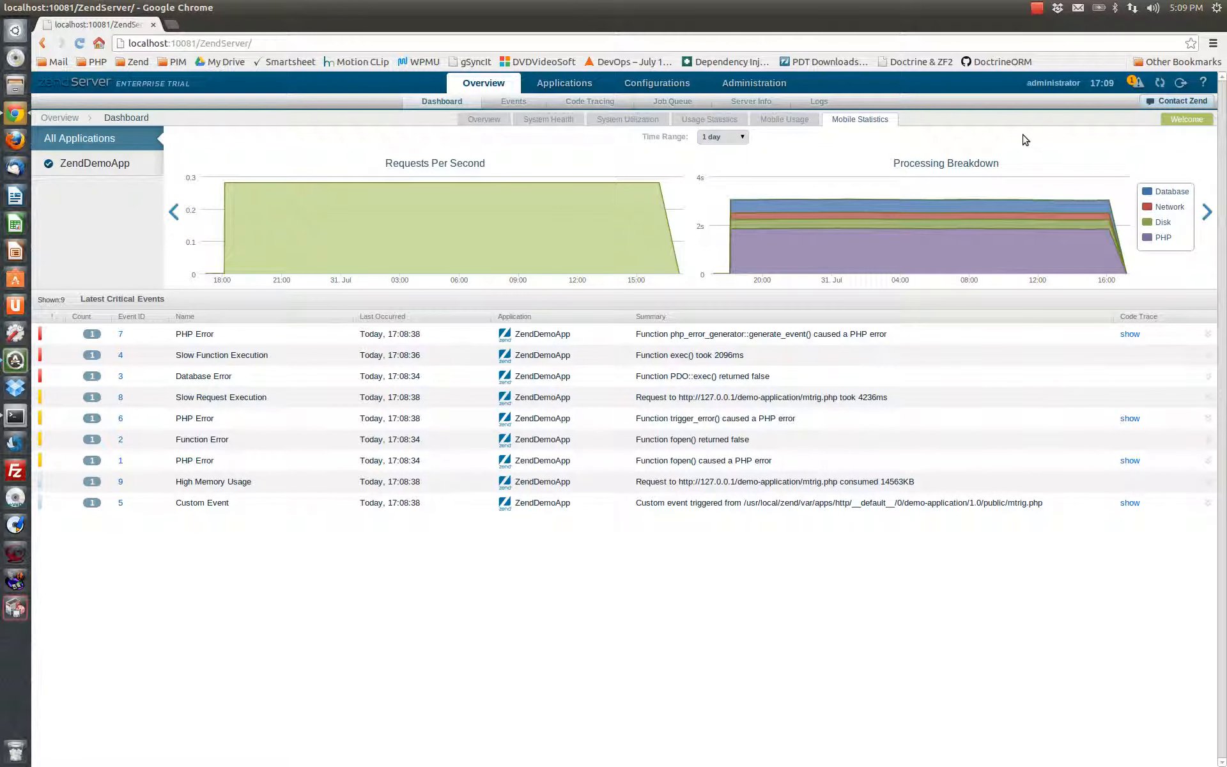
Examine the lists of deployed applications and libraries, ending on the libraries list
{"action": "left_click", "coordinate": [552, 88]}
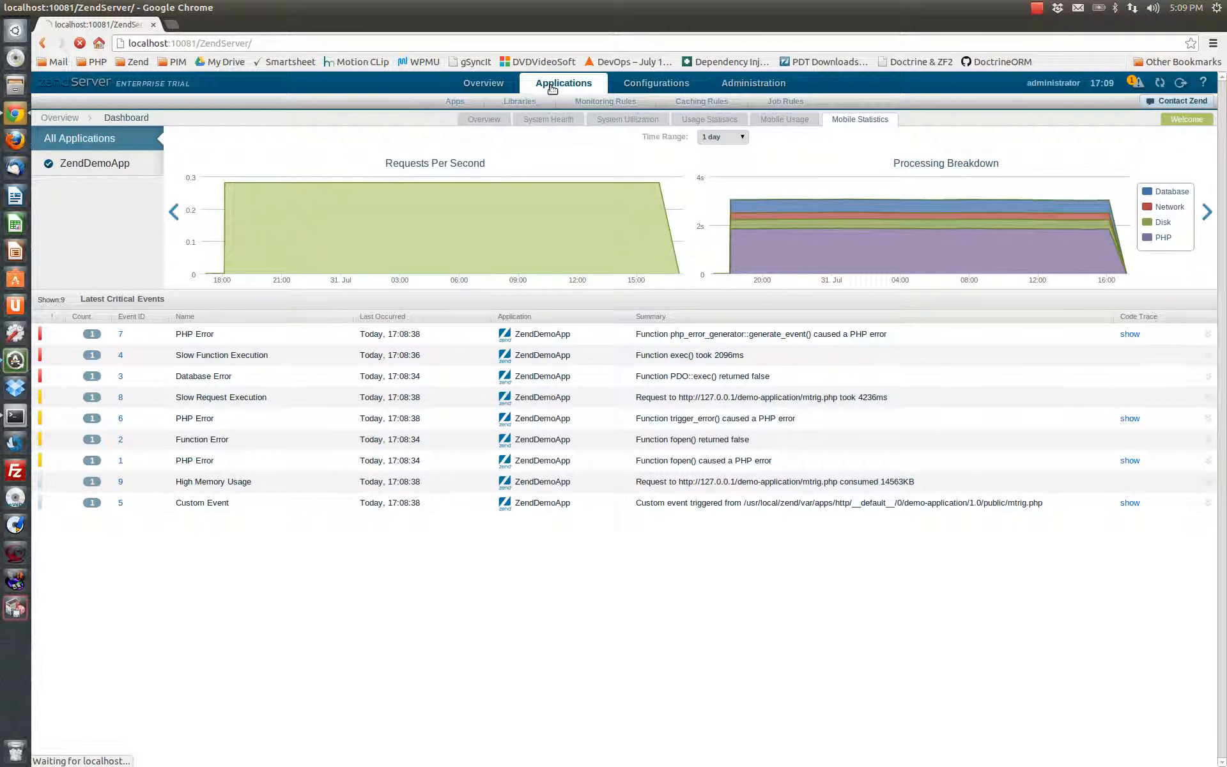
{"action": "left_click", "coordinate": [519, 101]}
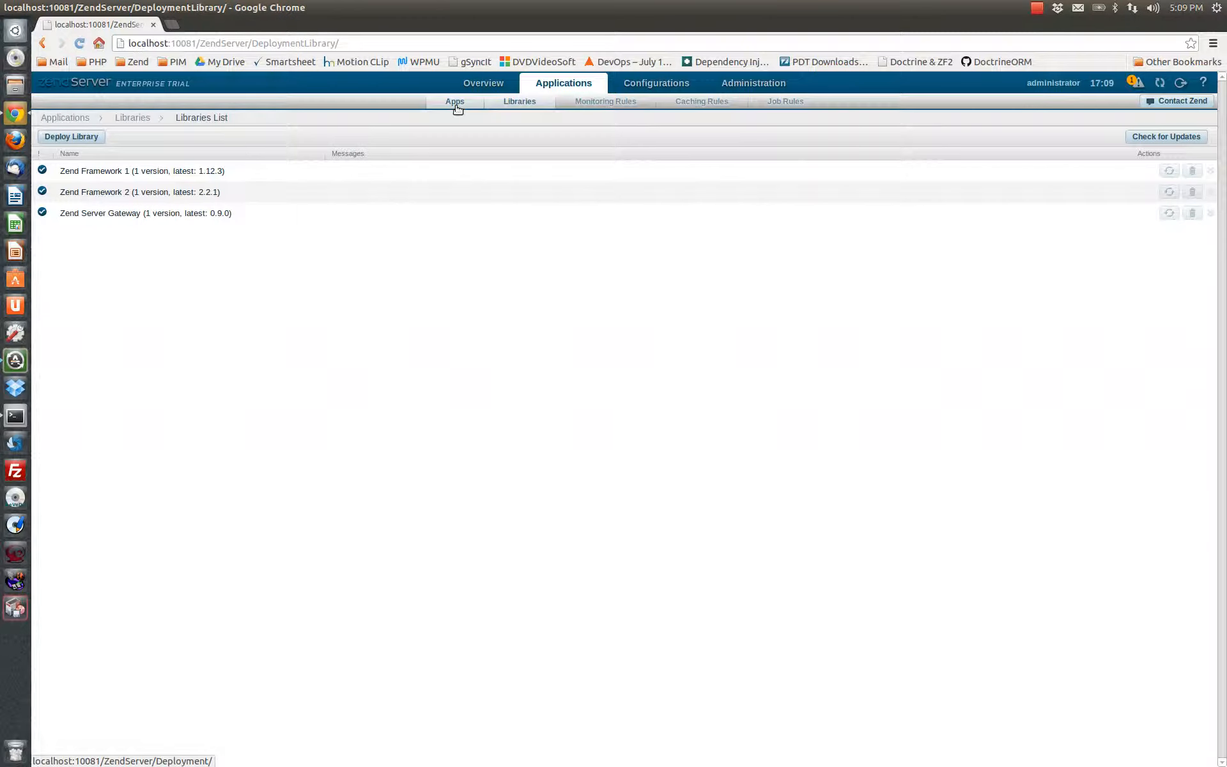
{"action": "left_click", "coordinate": [457, 104]}
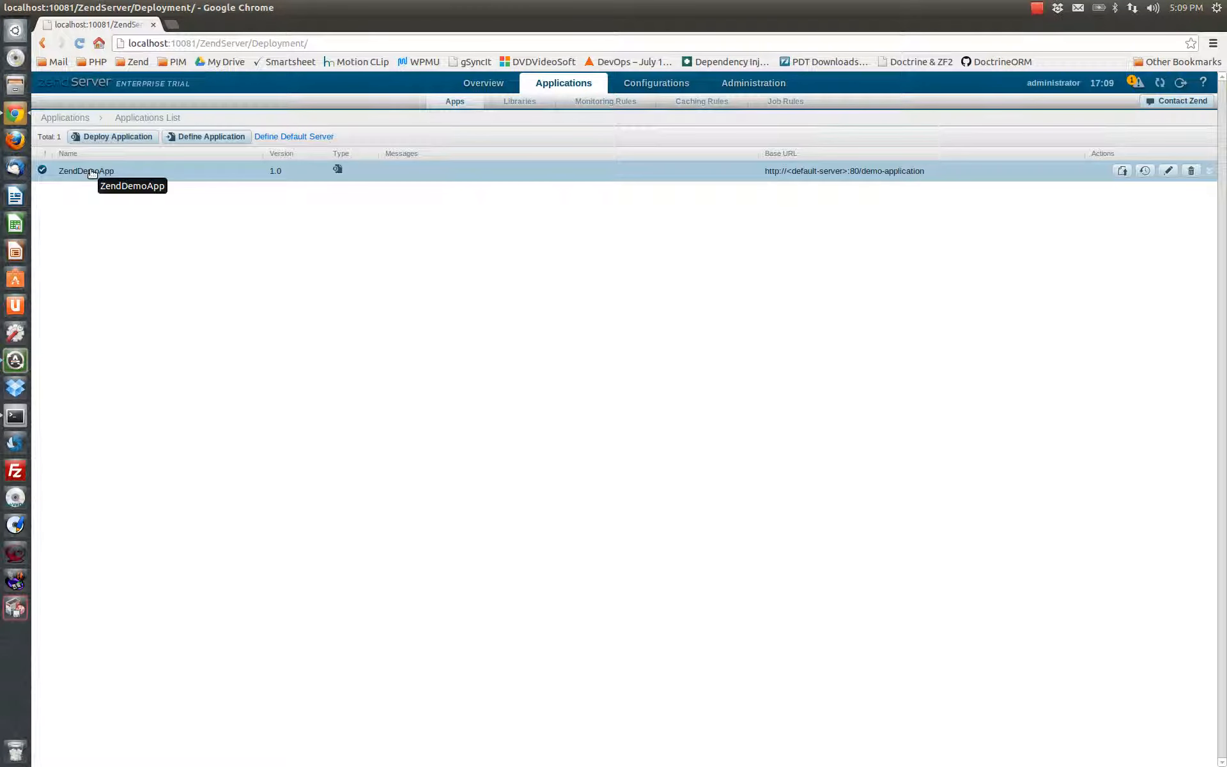
{"action": "left_click", "coordinate": [518, 102]}
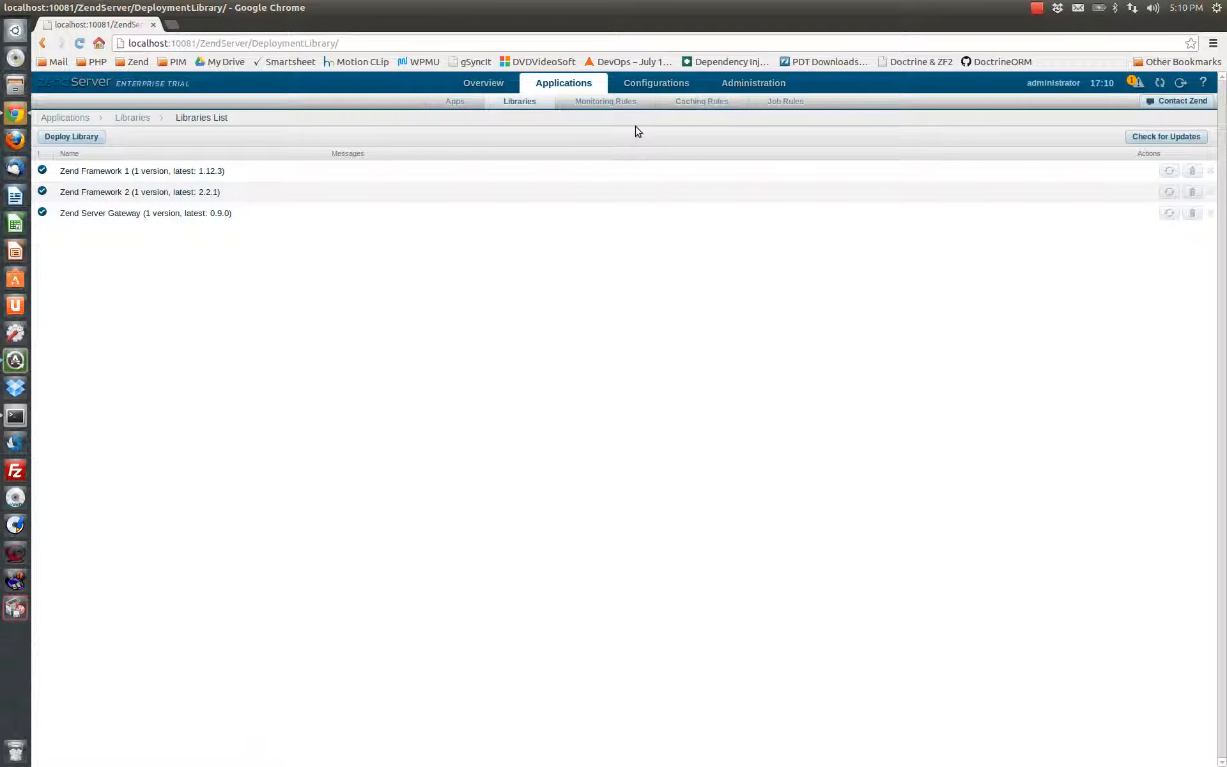
Examine the monitoring rules for ZendDemoApp and the global rules, ending with the ZendDemoApp rules expanded
{"action": "left_click", "coordinate": [594, 102]}
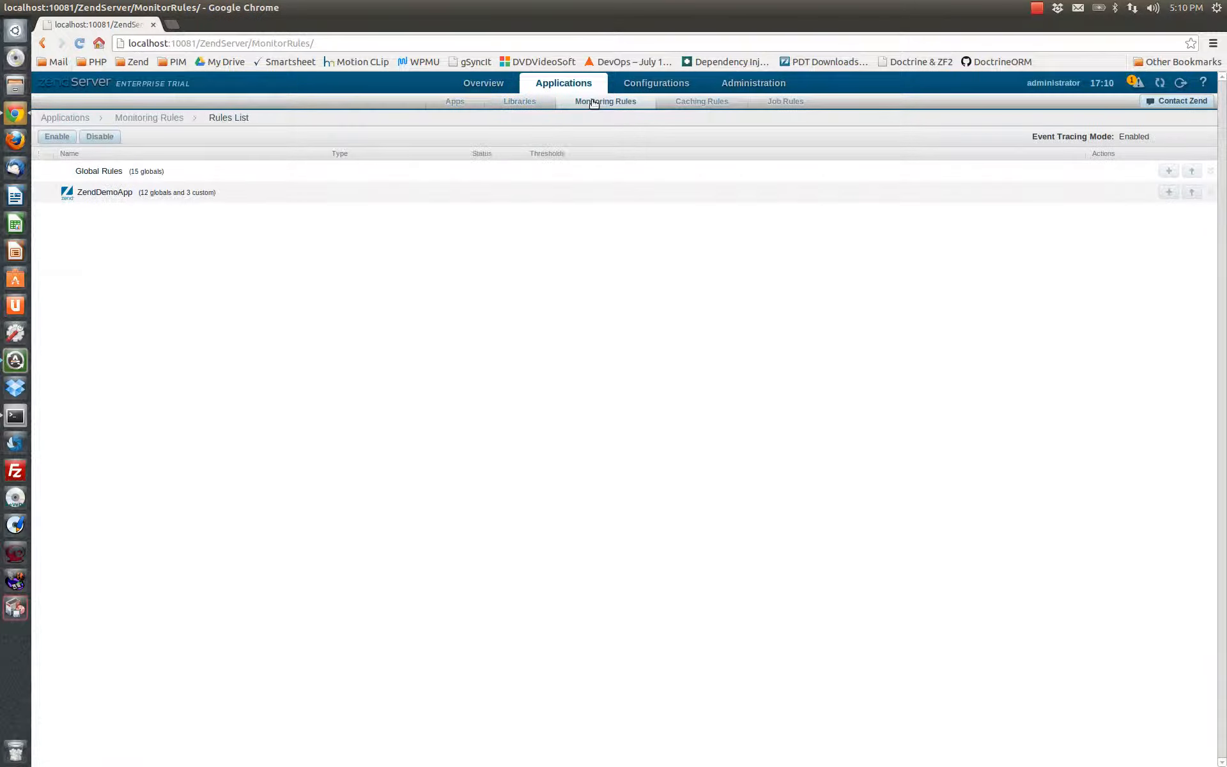
{"action": "left_click", "coordinate": [89, 191]}
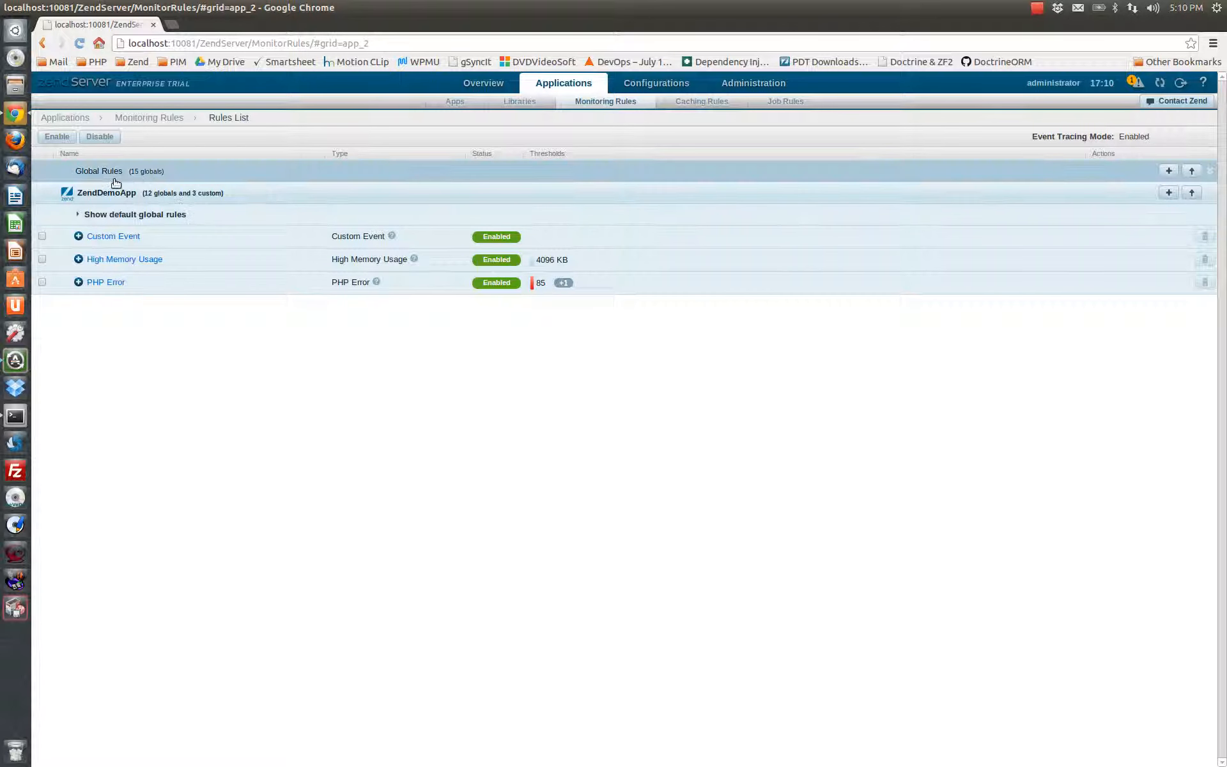
{"action": "left_click", "coordinate": [115, 184]}
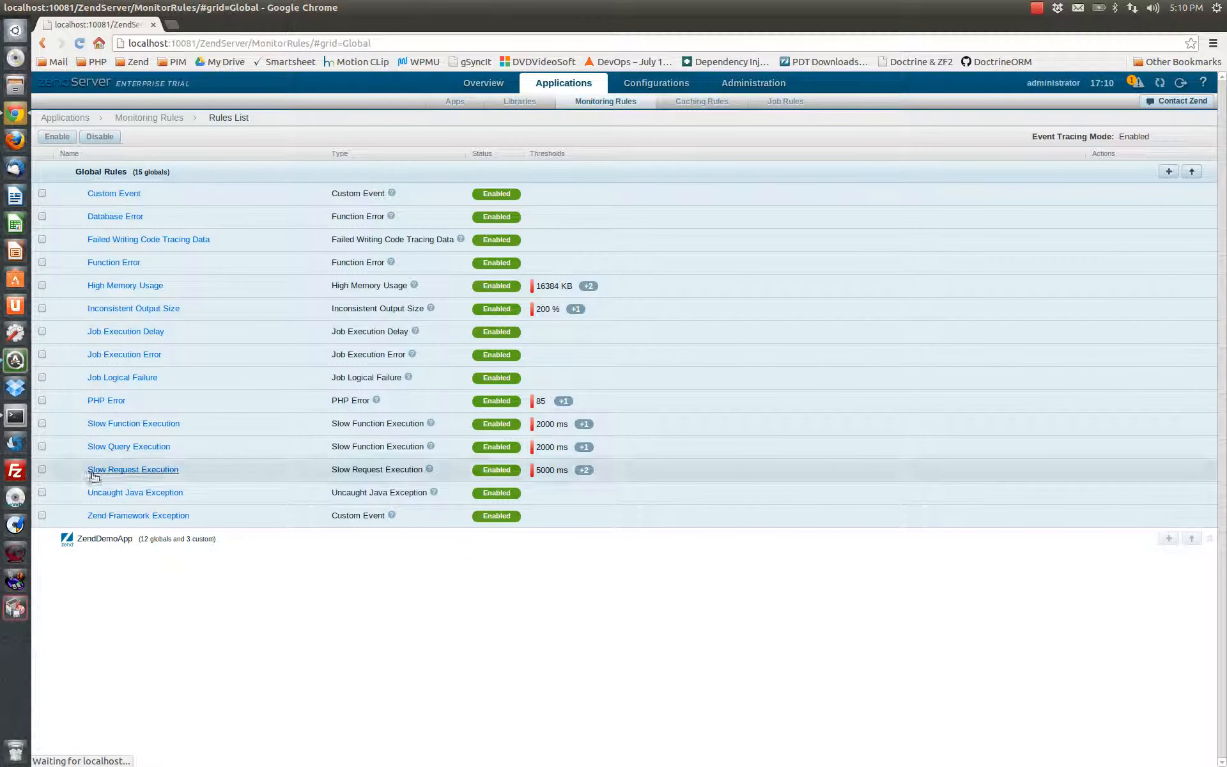
{"action": "left_click", "coordinate": [112, 547]}
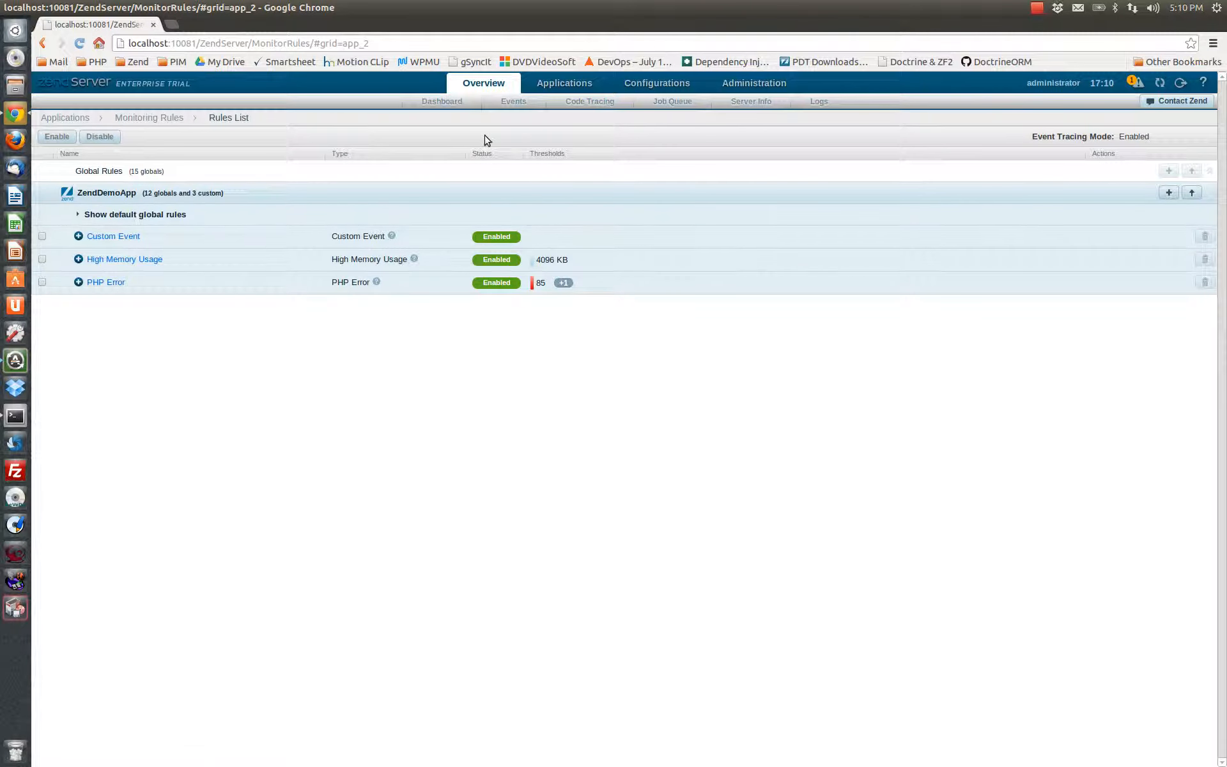
View the caching rules defined for ZendDemoApp
{"action": "left_click", "coordinate": [564, 86]}
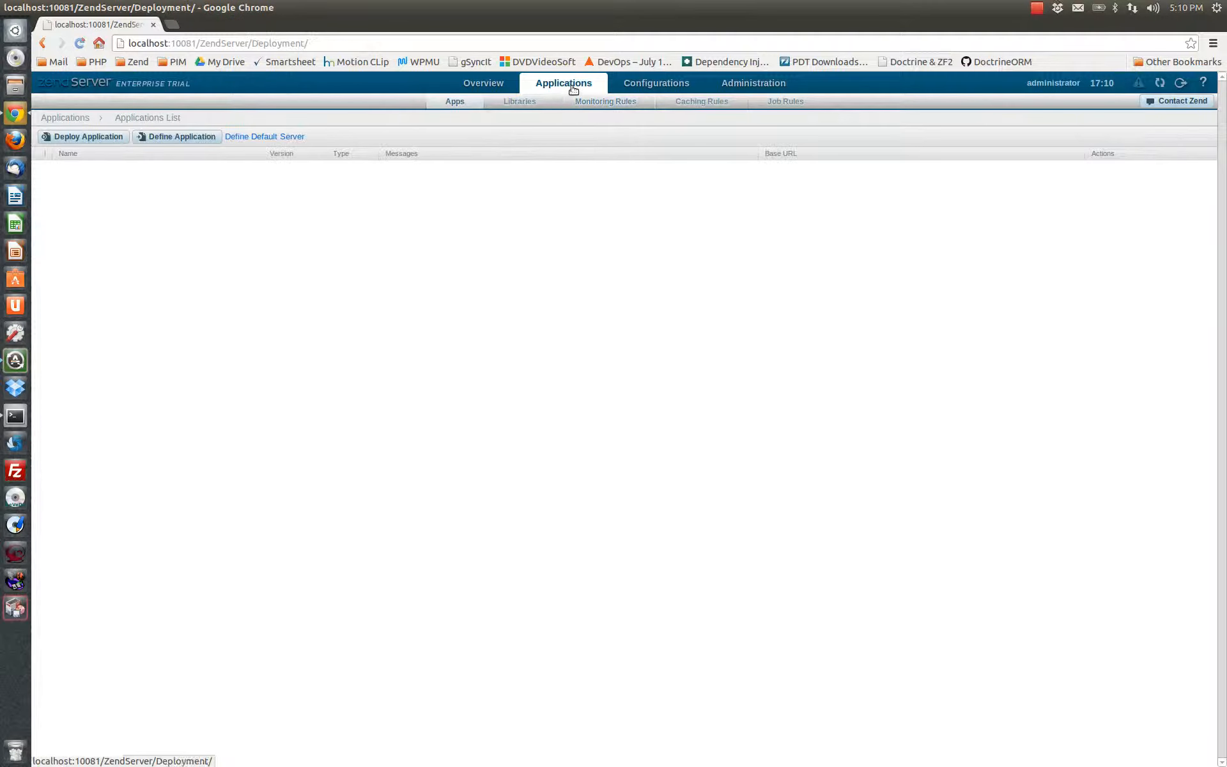
{"action": "left_click", "coordinate": [705, 104]}
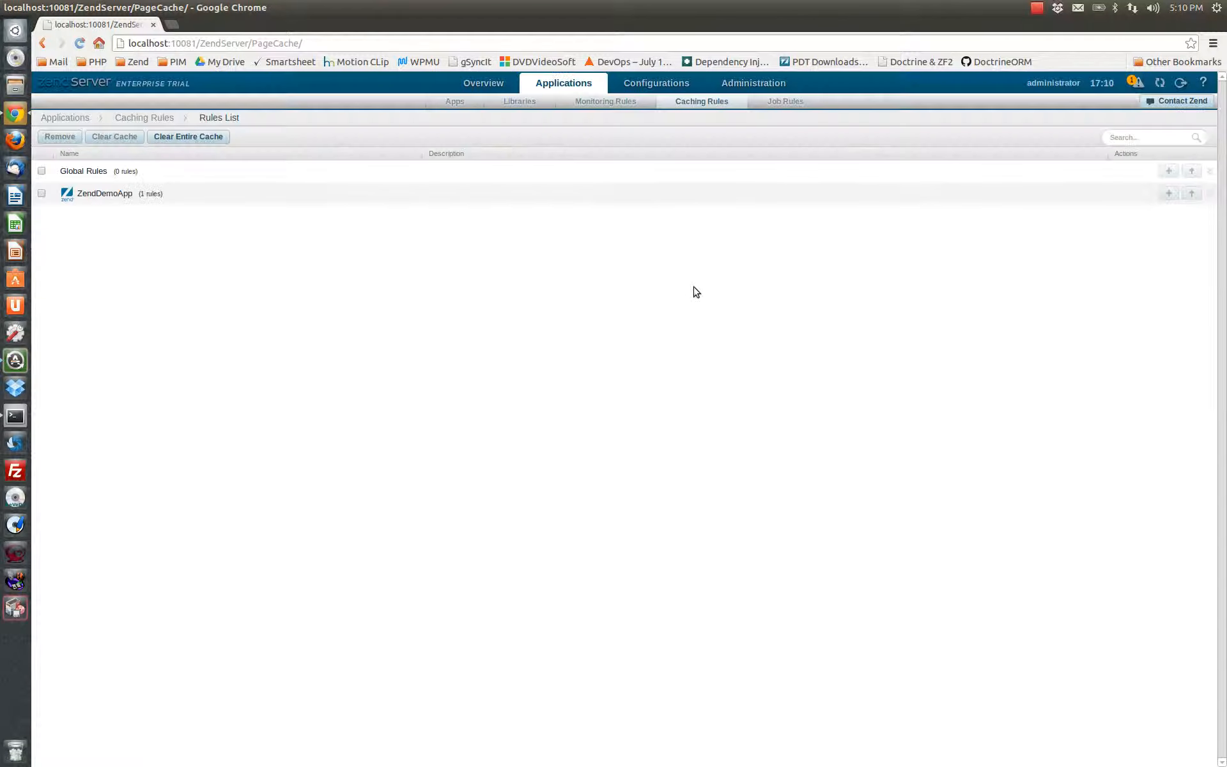
{"action": "left_click", "coordinate": [104, 194]}
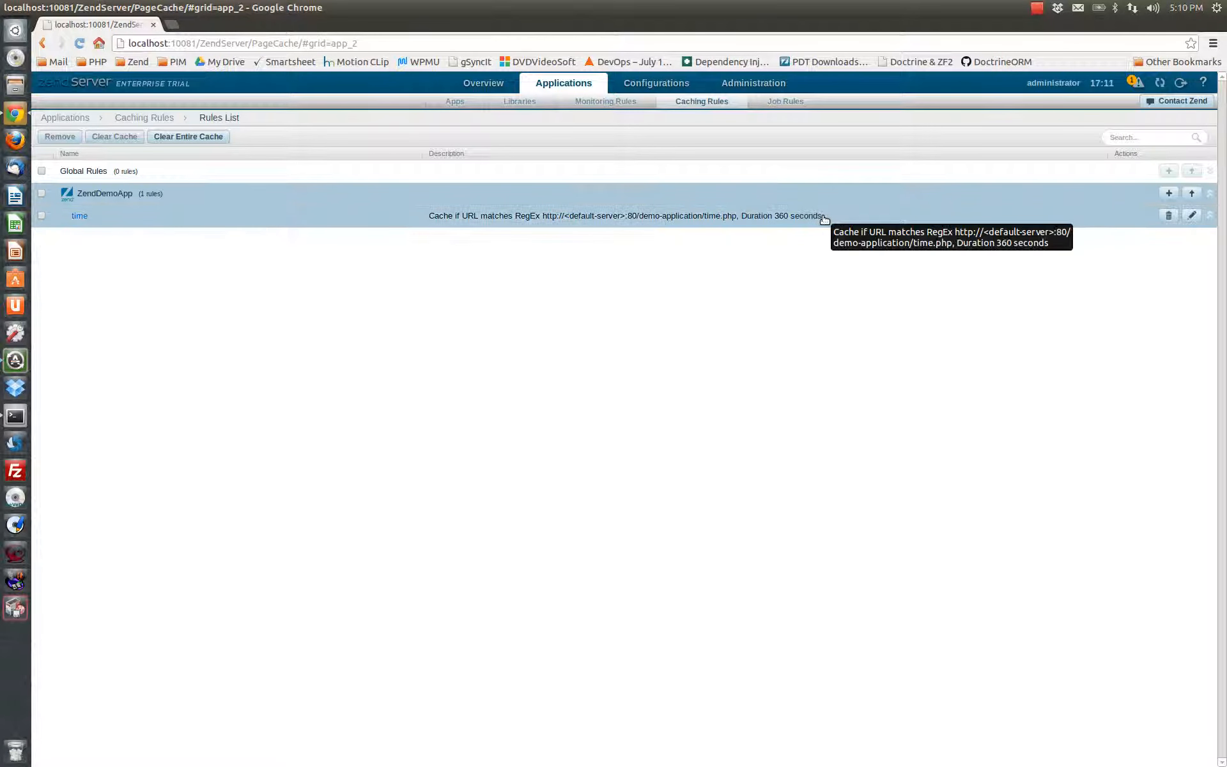
View the job rules page that manages recurring jobs for applications
{"action": "left_click", "coordinate": [754, 84]}
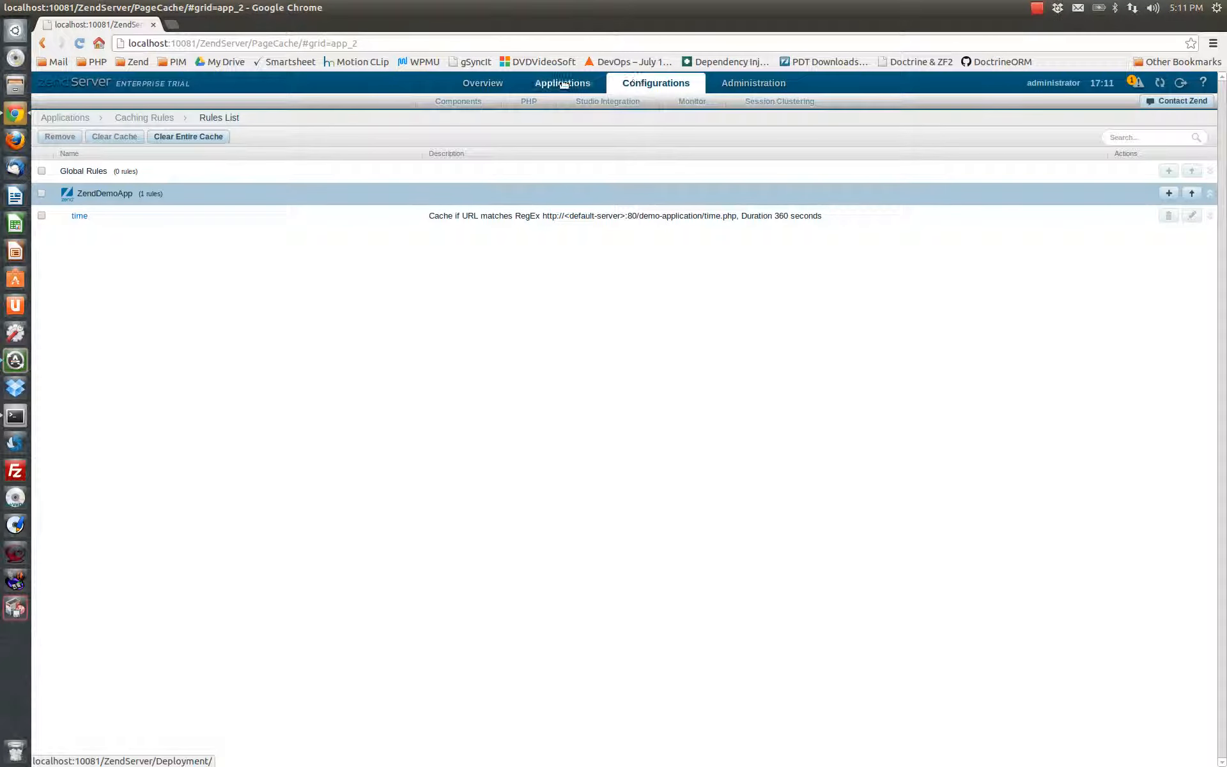
{"action": "mouse_move", "coordinate": [563, 84]}
{"action": "left_click", "coordinate": [780, 104]}
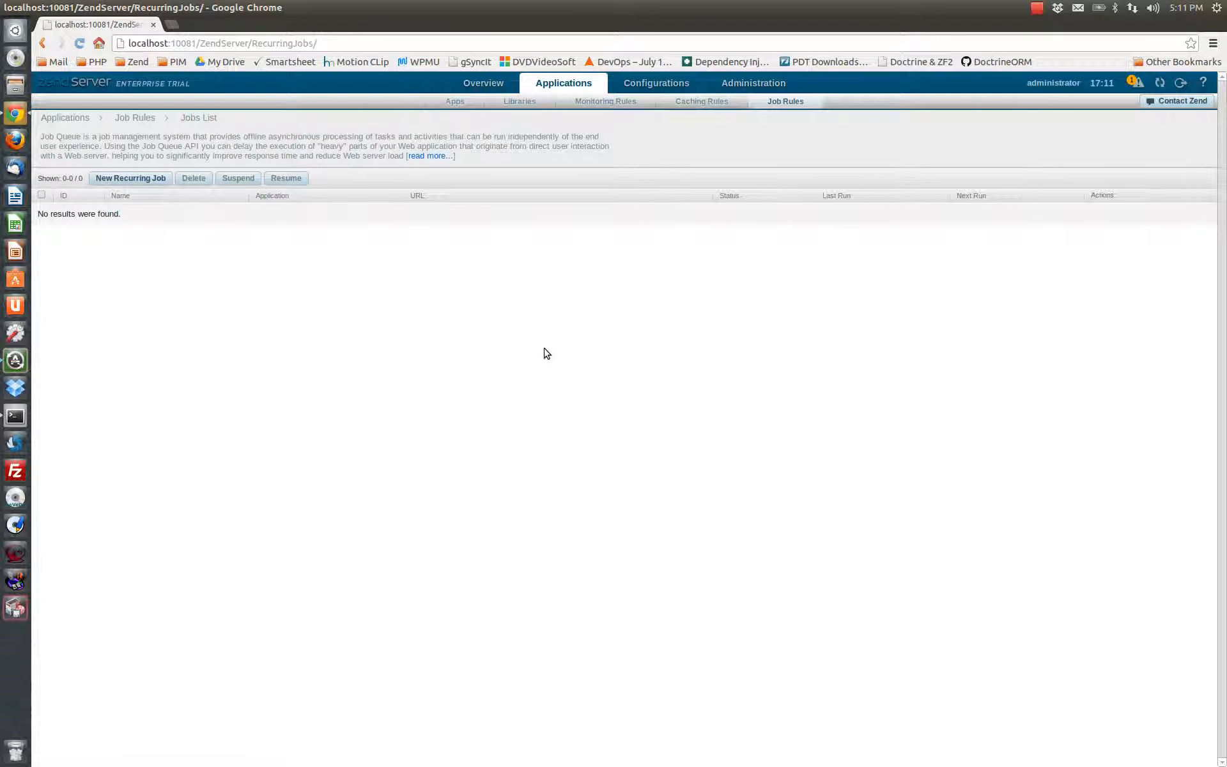
Review the configuration lists of Zend components and PHP extensions, including each entry's status
{"action": "mouse_move", "coordinate": [666, 93]}
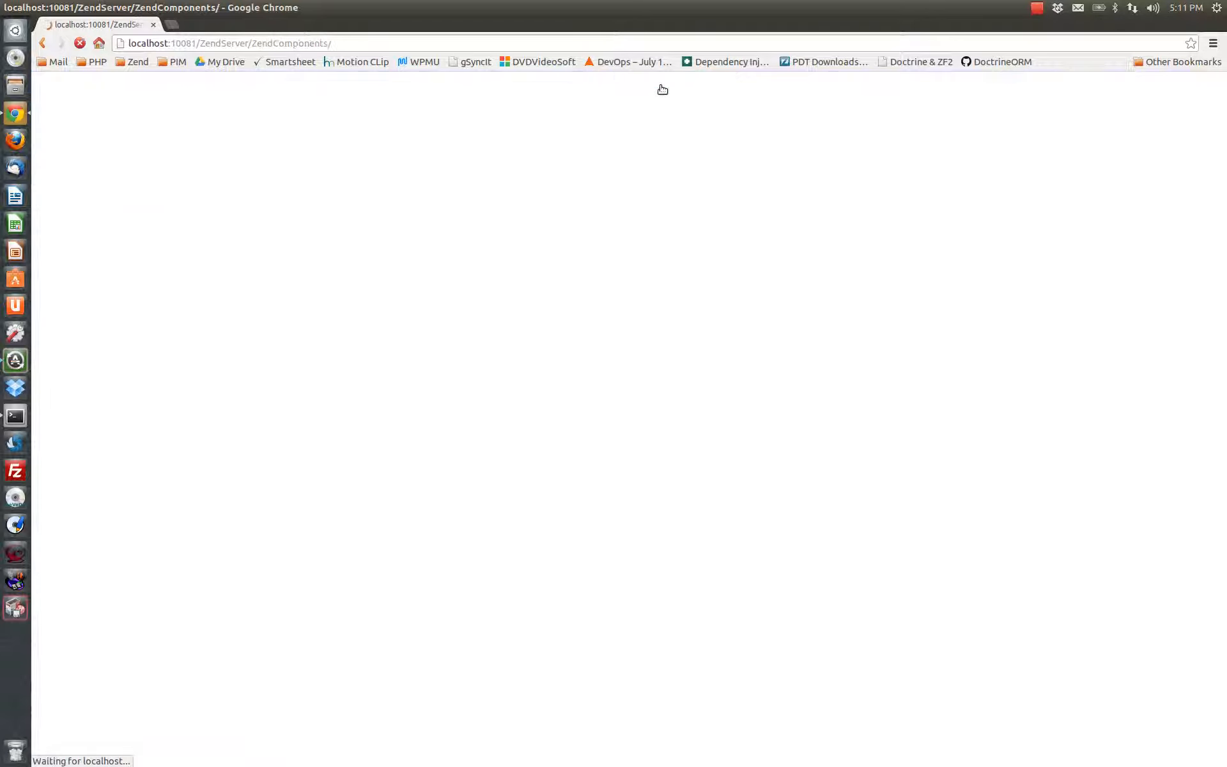
{"action": "left_click", "coordinate": [460, 103]}
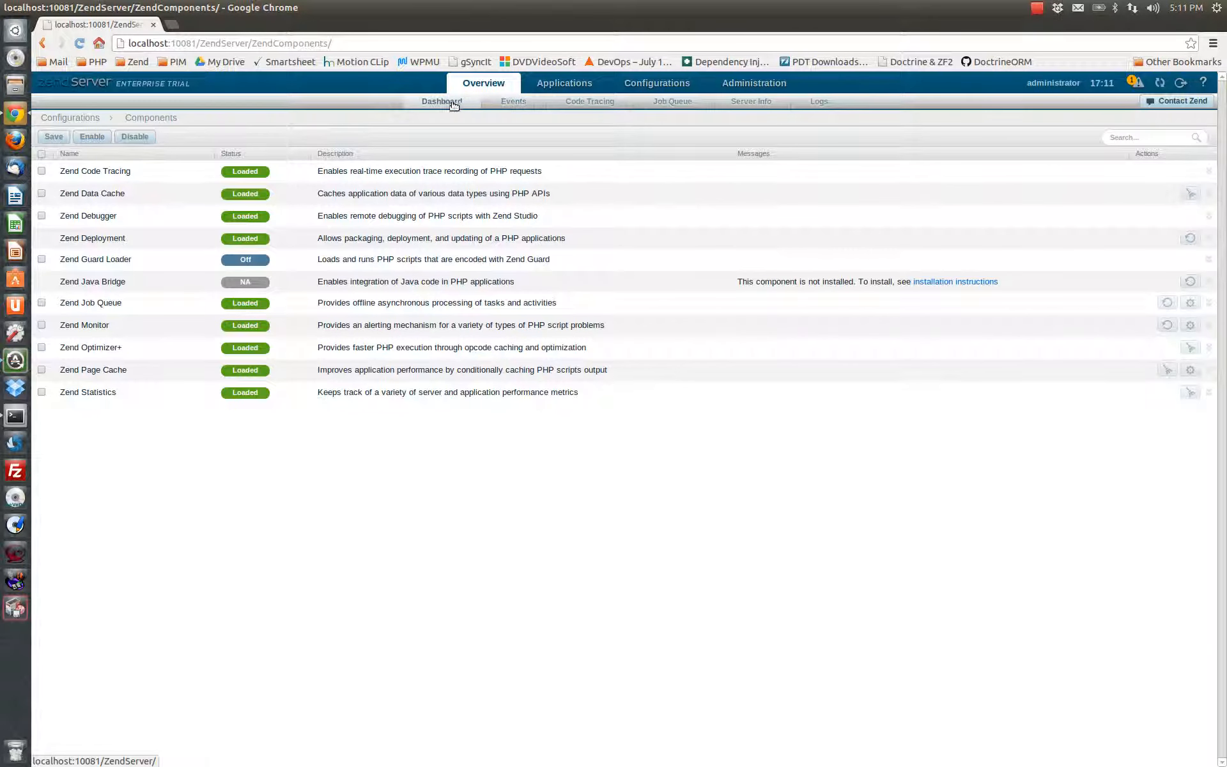
{"action": "left_click", "coordinate": [658, 87]}
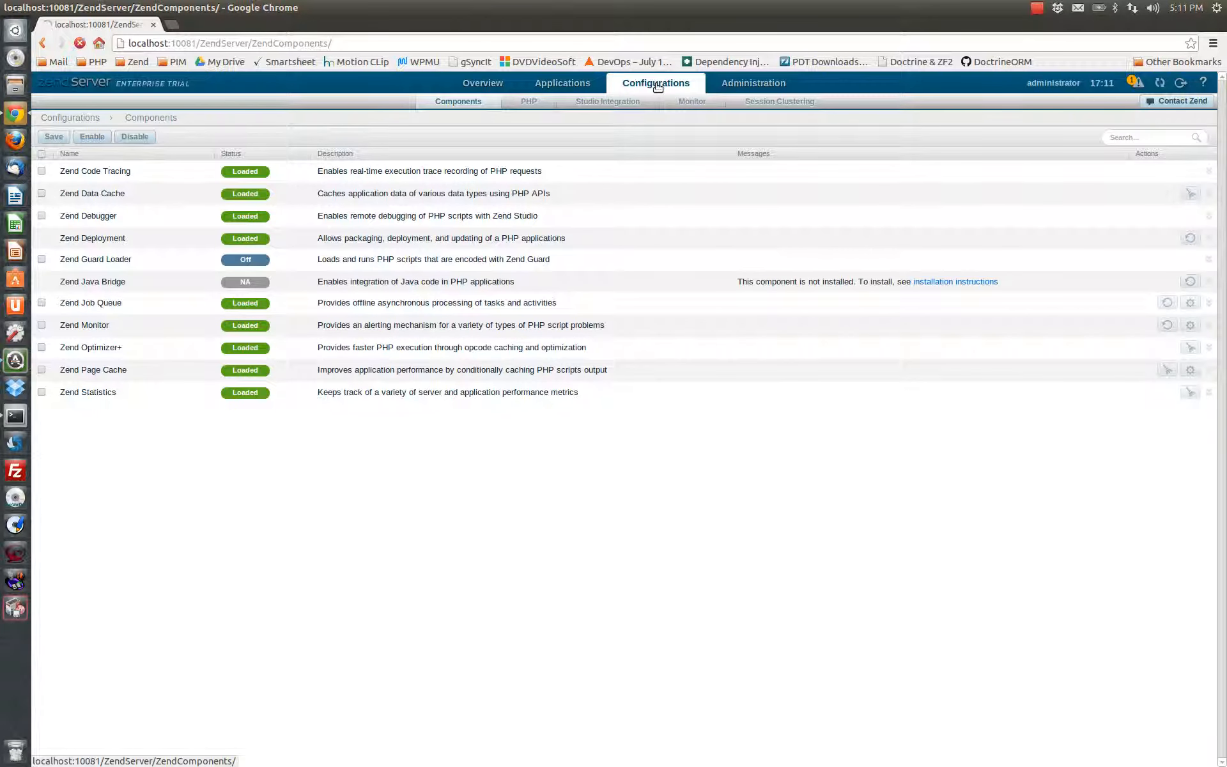
{"action": "left_click", "coordinate": [528, 104]}
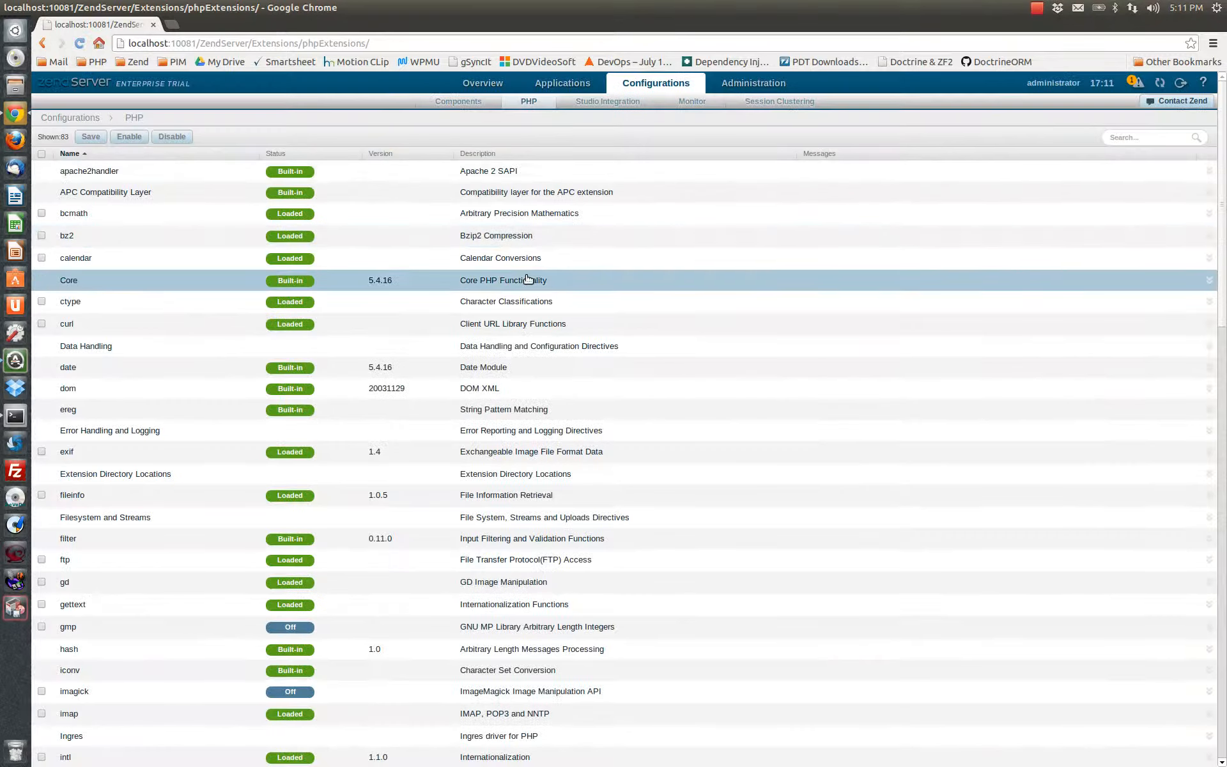
{"action": "scroll", "coordinate": [530, 307], "scroll_direction": "down", "scroll_amount": 2}
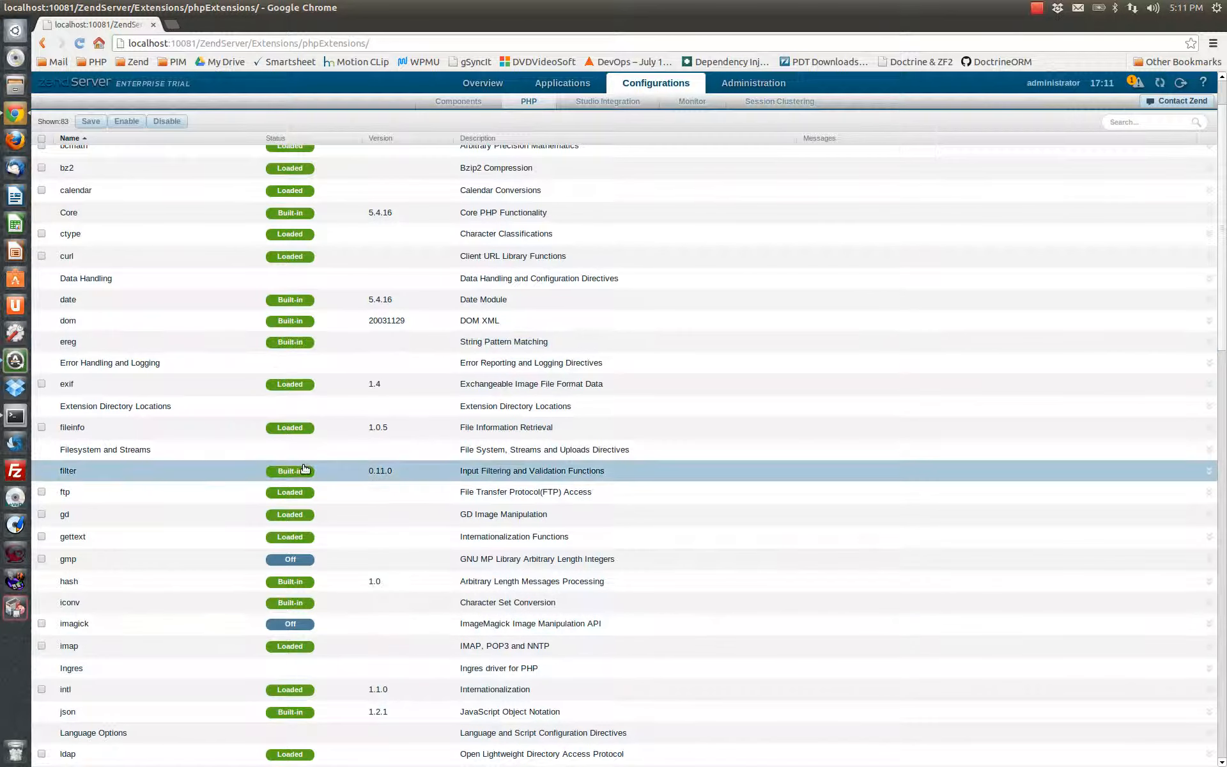
Review the configuration settings for Studio Integration, Monitor and Session Clustering
{"action": "left_click", "coordinate": [615, 107]}
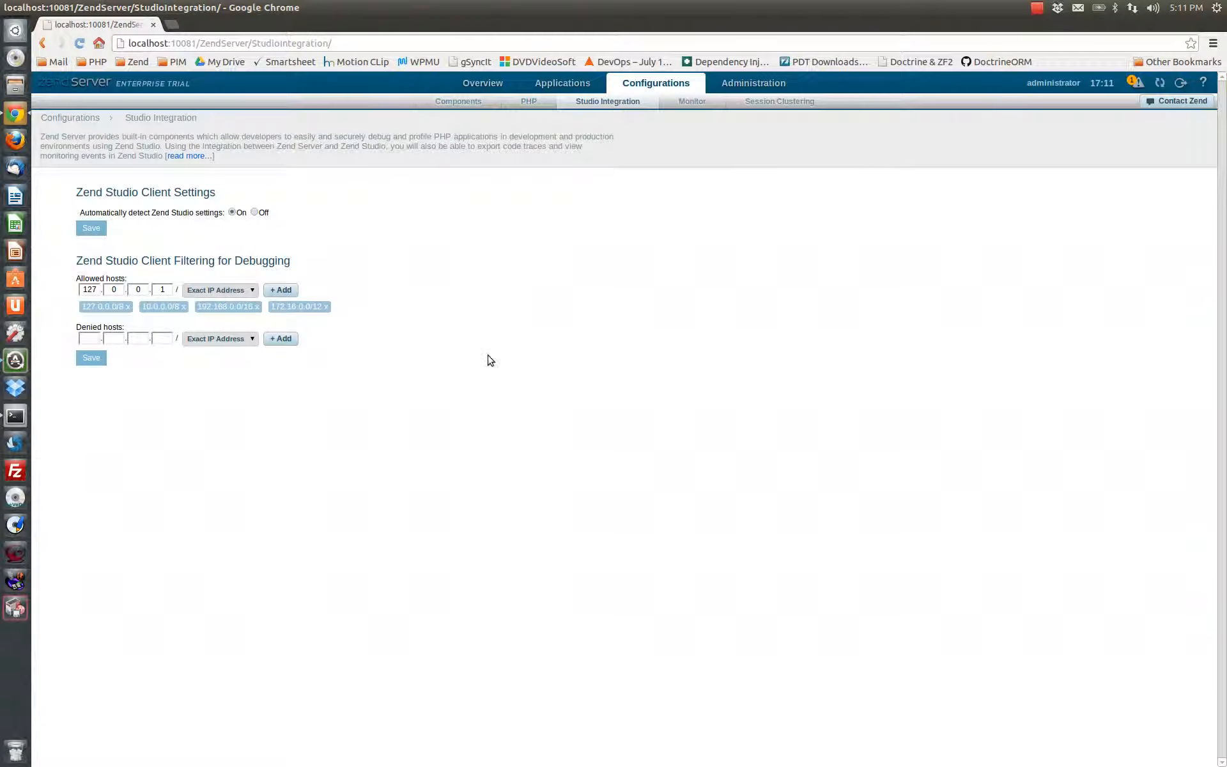
{"action": "left_click", "coordinate": [693, 102]}
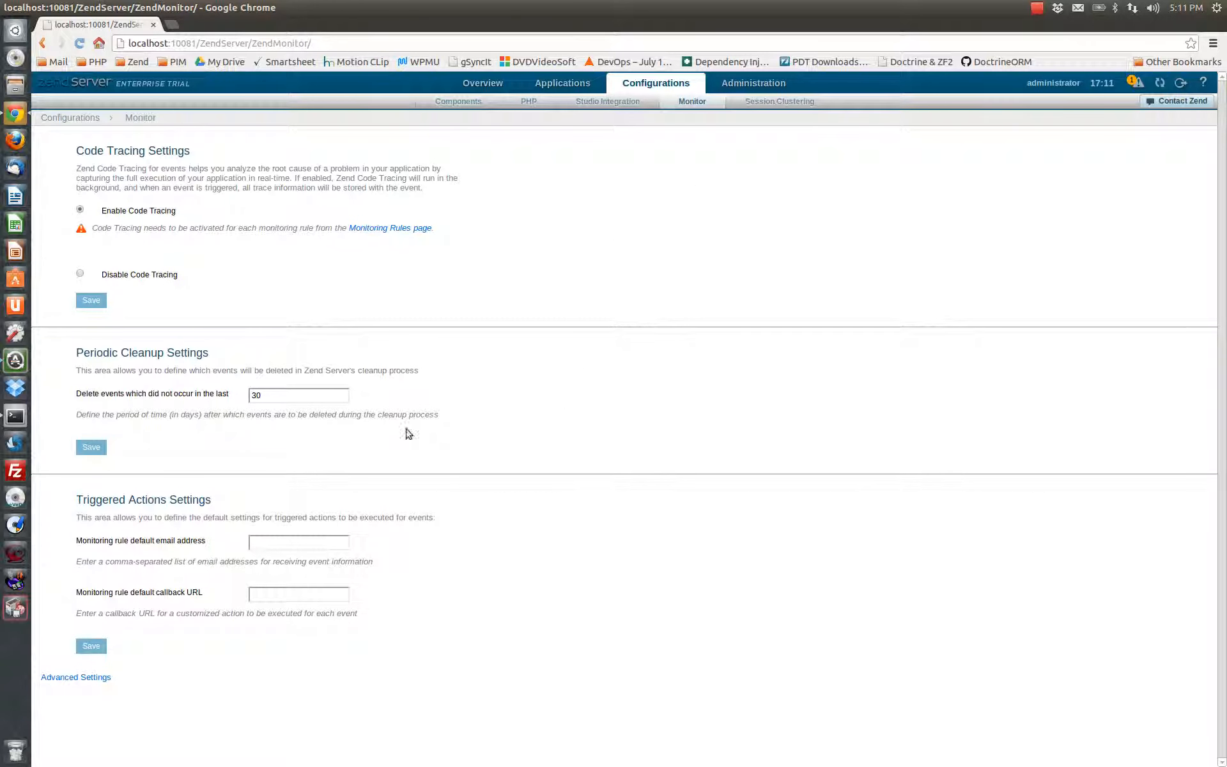
{"action": "left_click", "coordinate": [766, 104]}
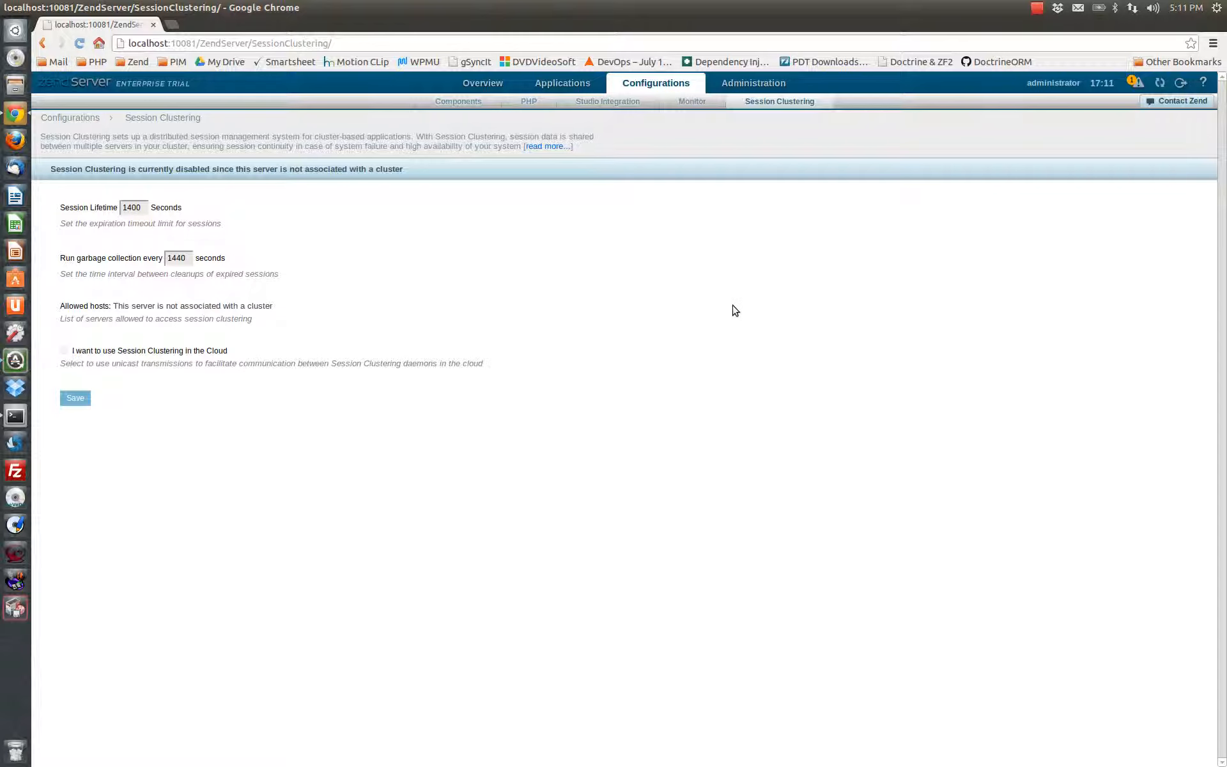
Examine the administration list of servers and the Audit Trail of system changes
{"action": "left_click", "coordinate": [762, 86]}
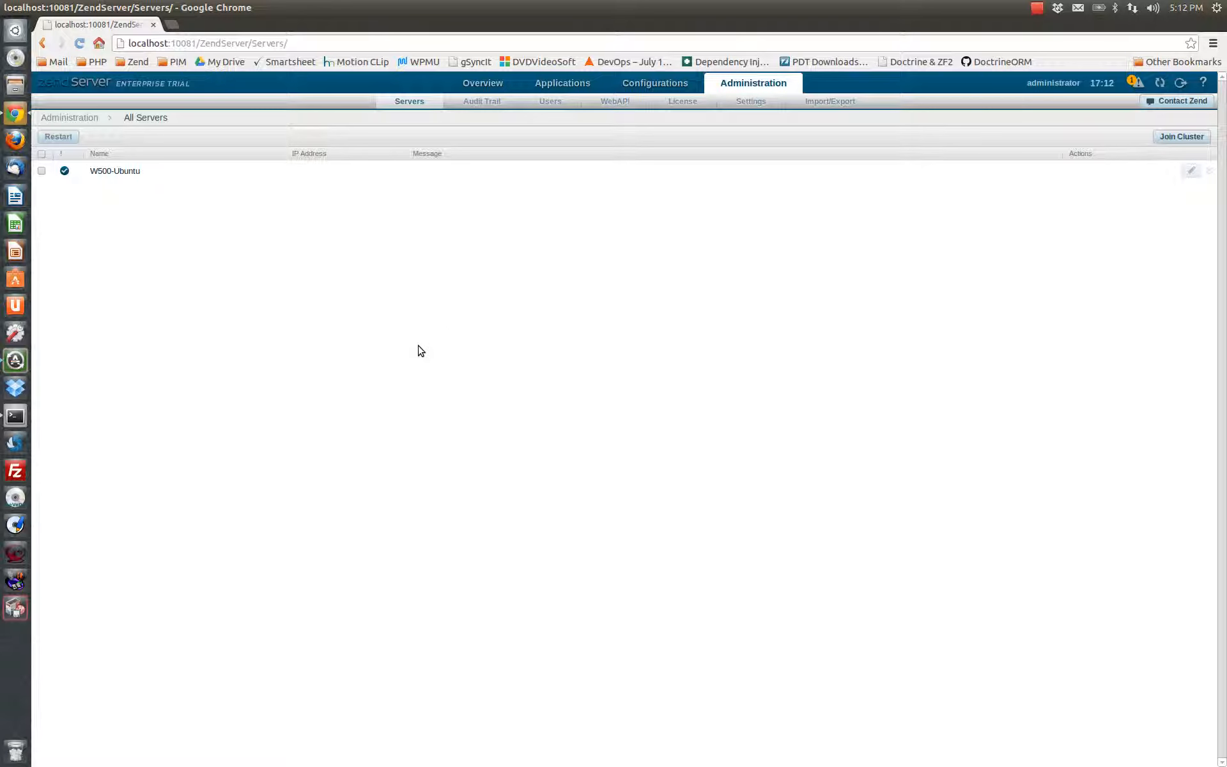
{"action": "mouse_move", "coordinate": [652, 90]}
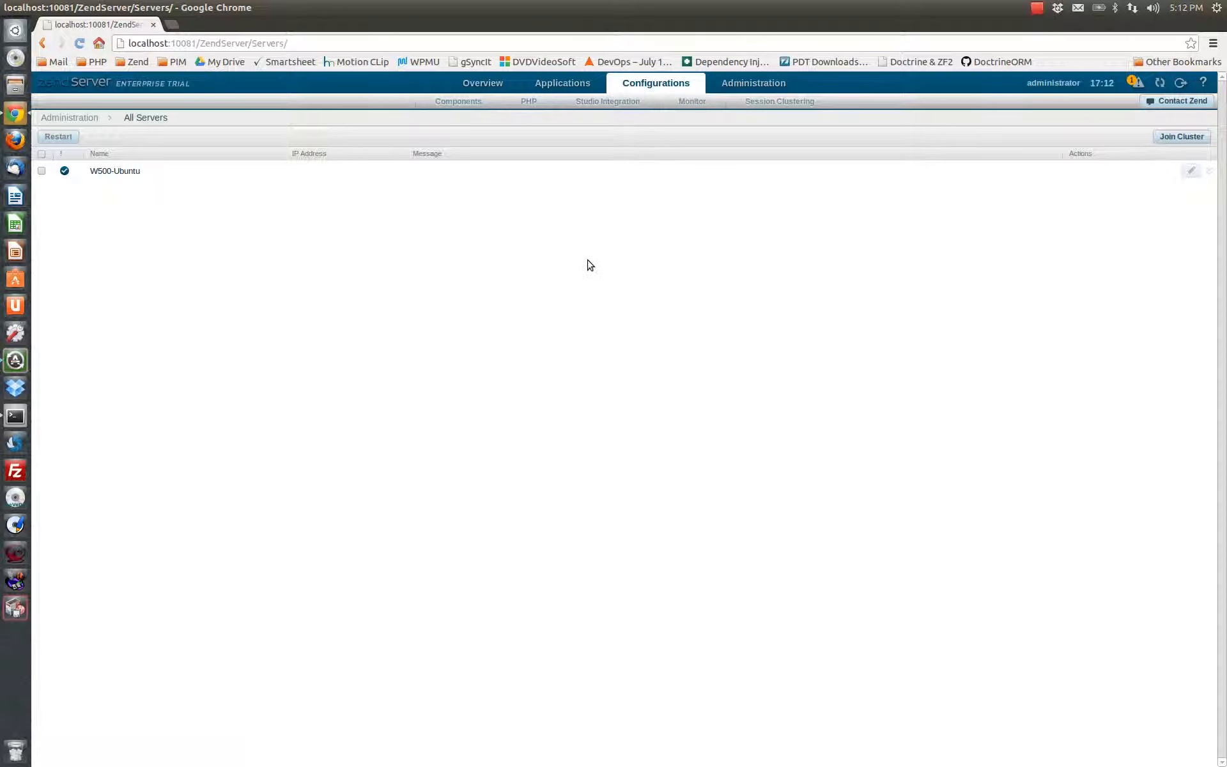
{"action": "left_click", "coordinate": [751, 85]}
{"action": "mouse_move", "coordinate": [481, 90]}
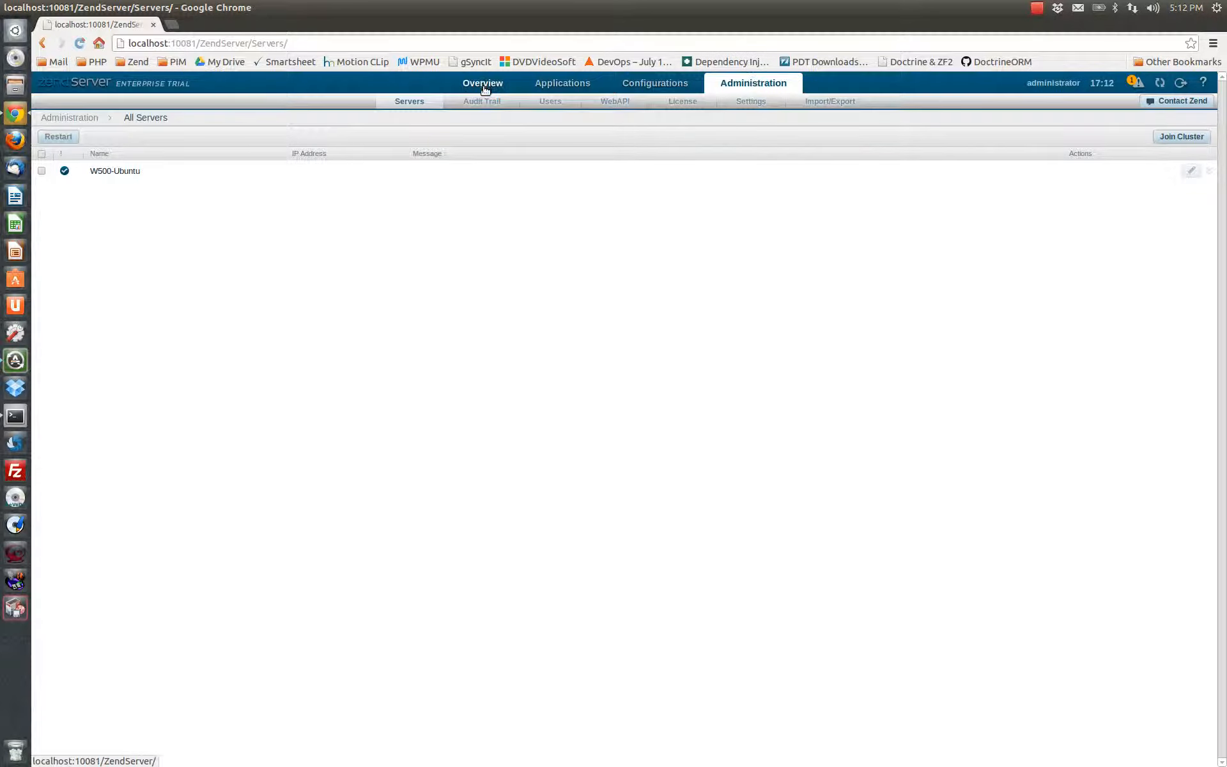
{"action": "left_click", "coordinate": [729, 83]}
{"action": "left_click", "coordinate": [495, 110]}
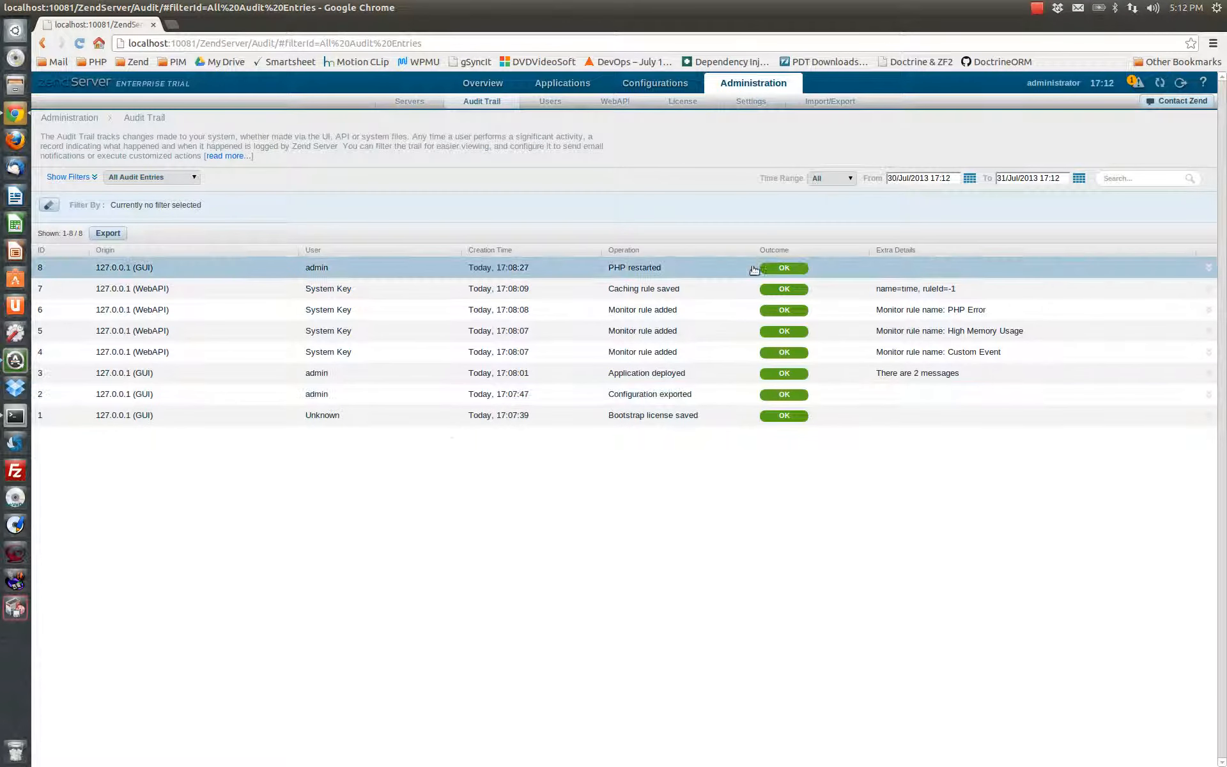
Review the administration pages for user password management, WebAPI keys and license details
{"action": "left_click", "coordinate": [555, 102]}
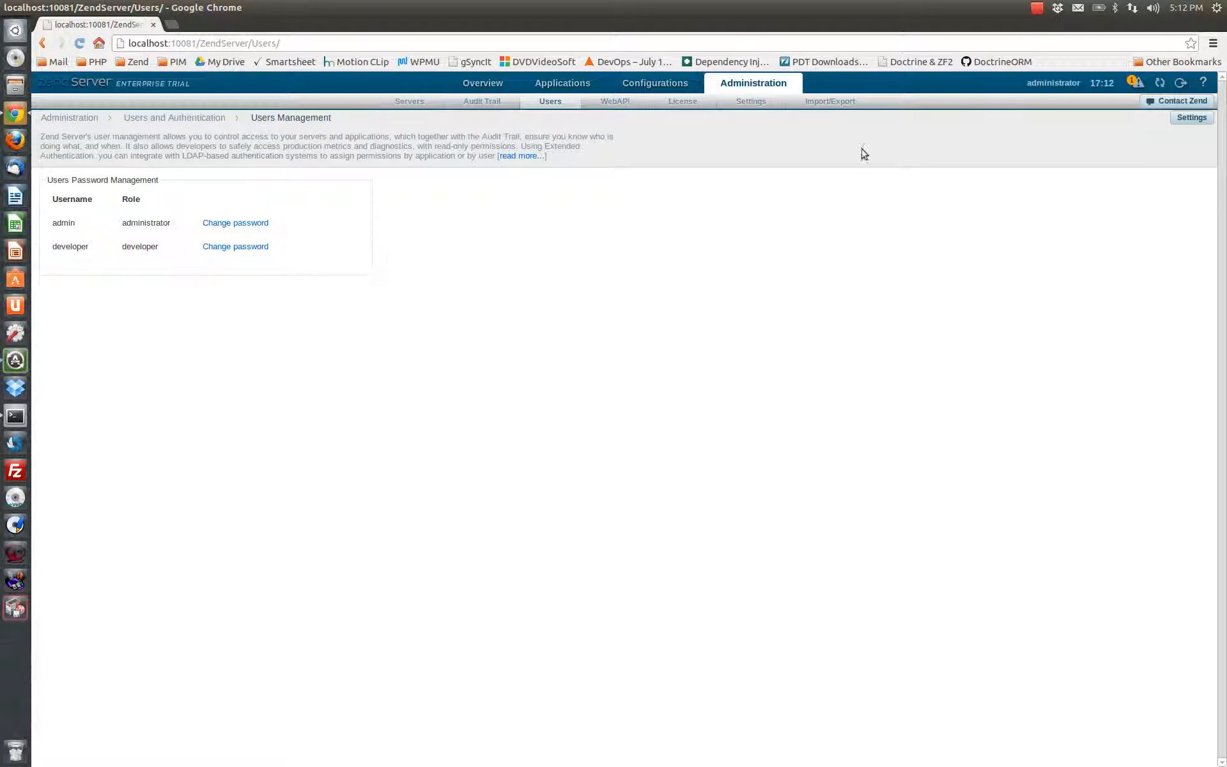
{"action": "left_click", "coordinate": [590, 99]}
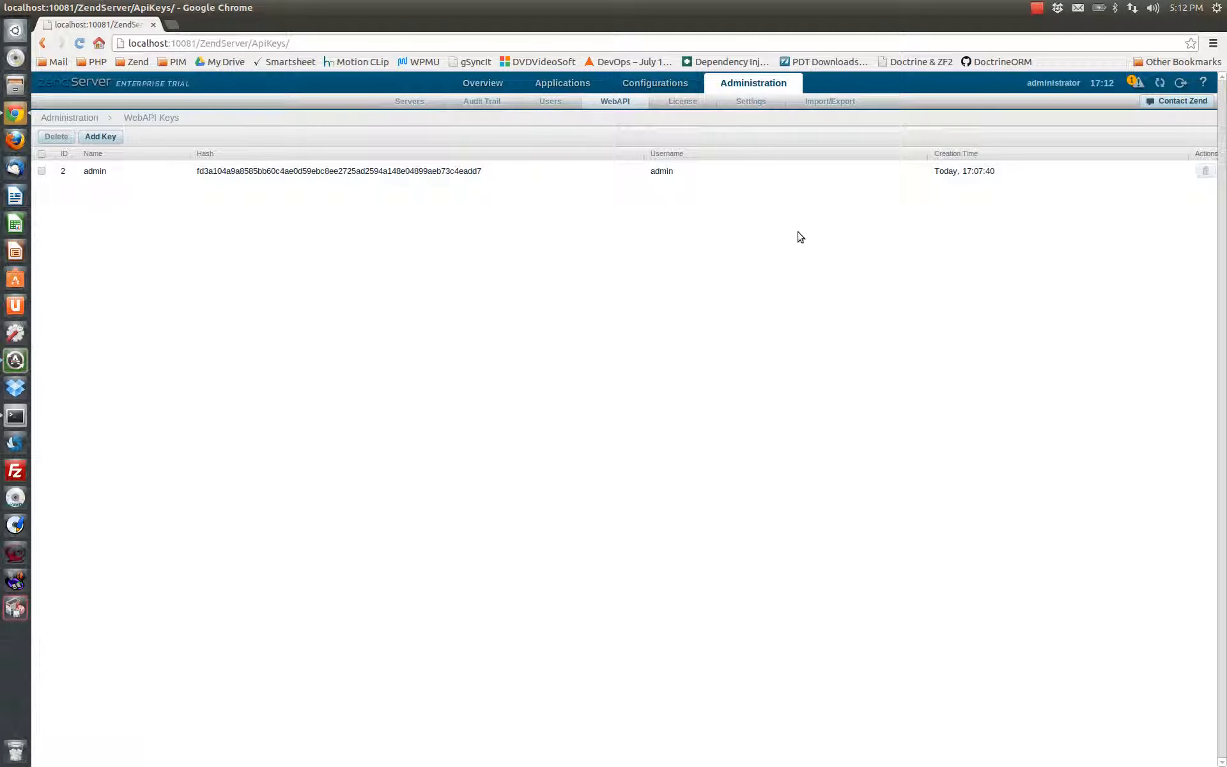
{"action": "left_click", "coordinate": [693, 104]}
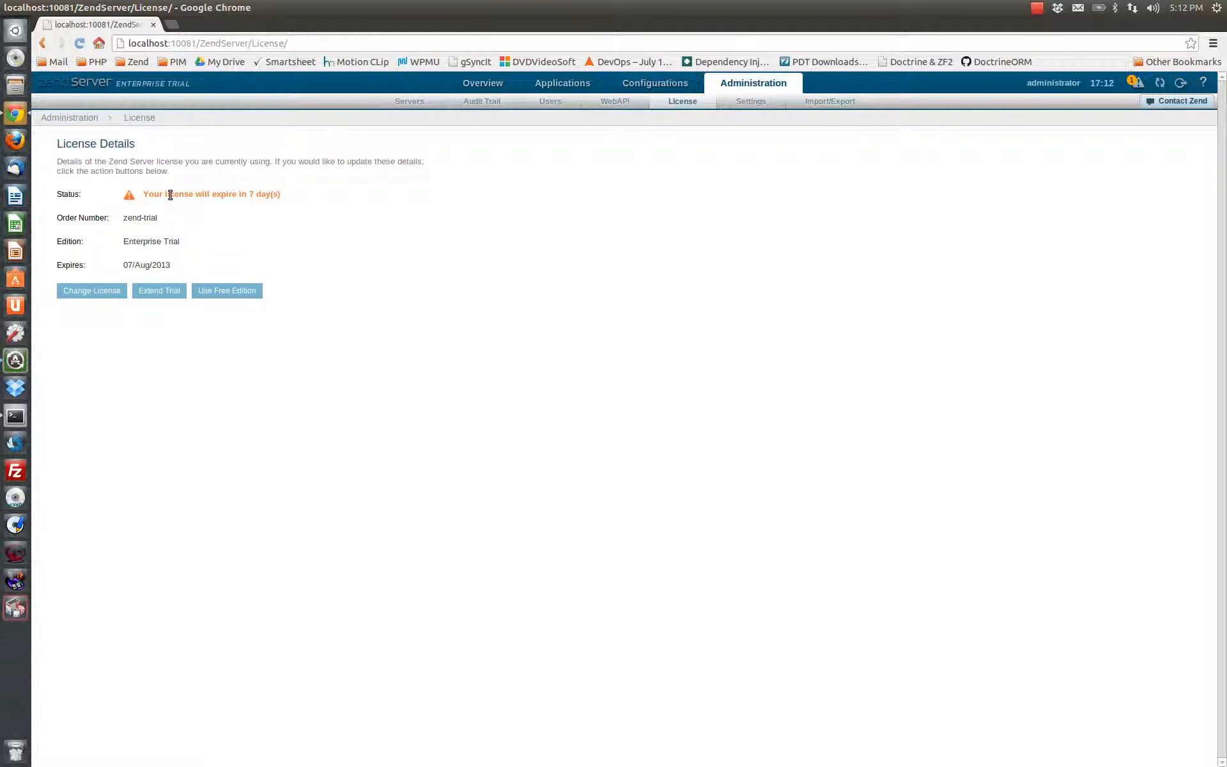
Check the license expiration status, and review the general, notification, audit trail, mail and restart strategy settings
{"action": "left_click_drag", "start_coordinate": [299, 195], "coordinate": [142, 192]}
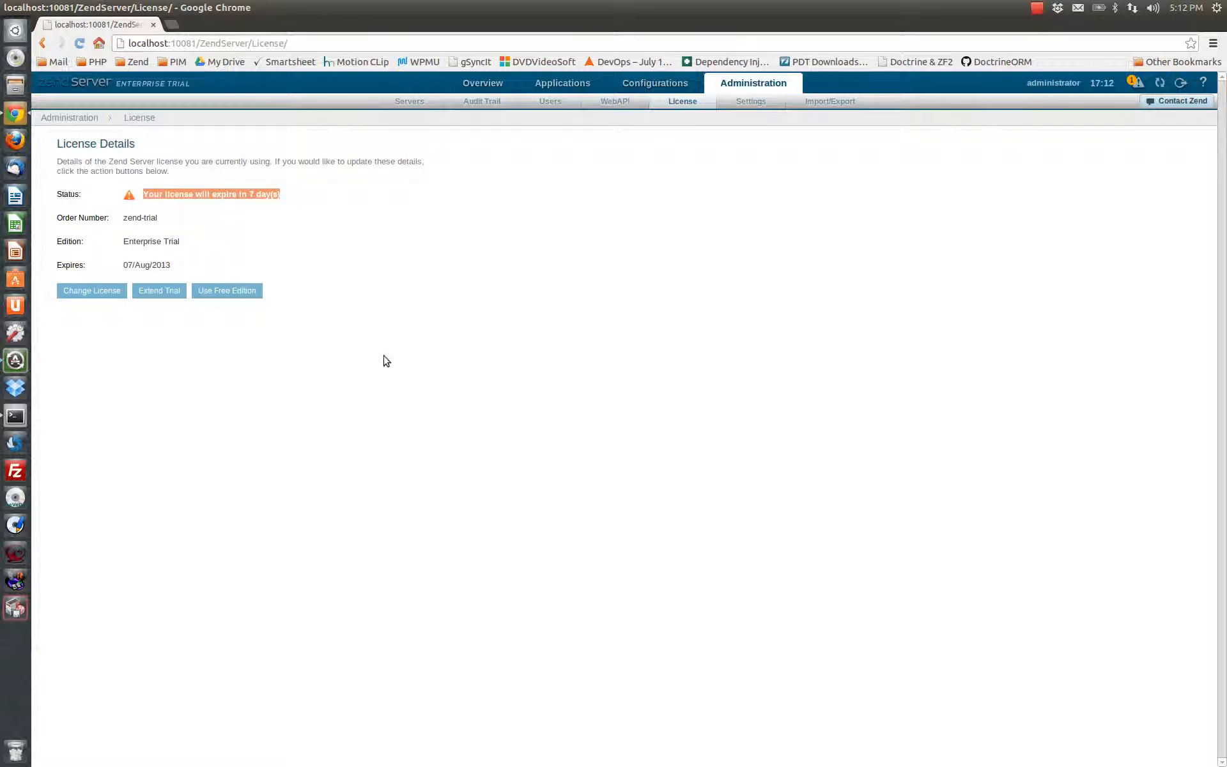
{"action": "left_click", "coordinate": [747, 101]}
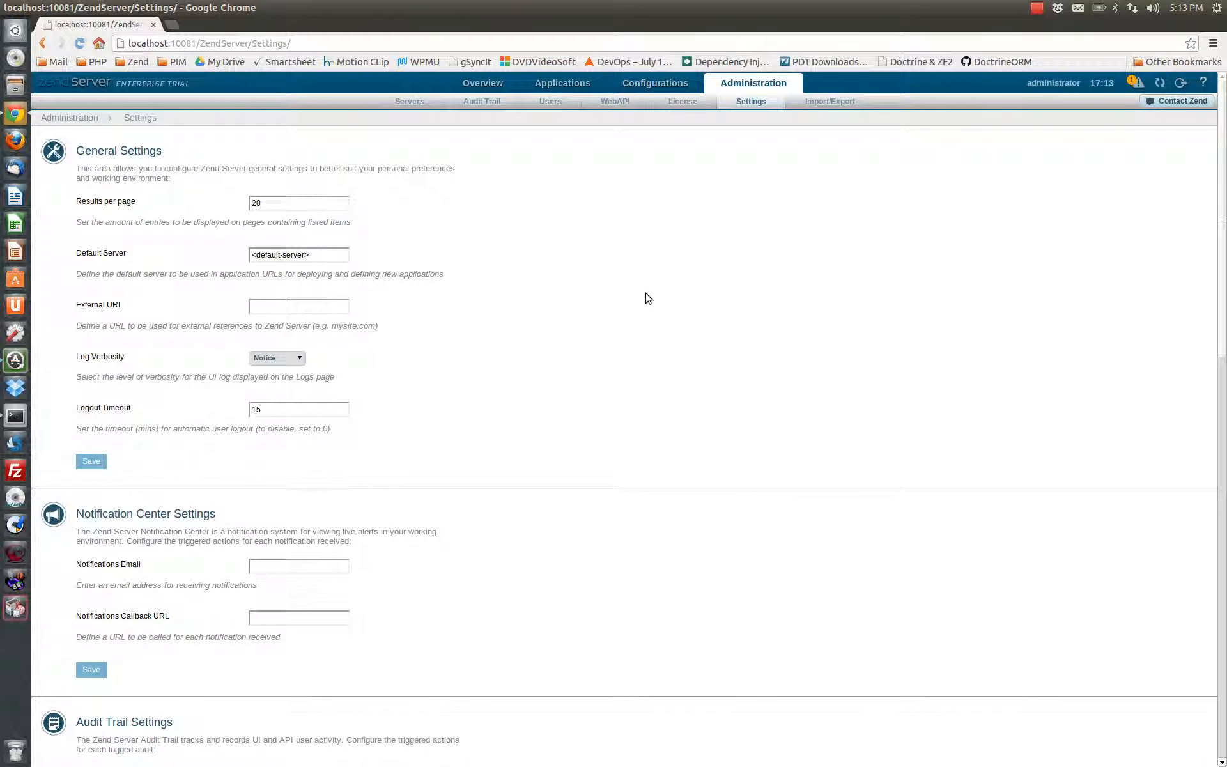
{"action": "scroll", "coordinate": [639, 307], "scroll_direction": "down", "scroll_amount": 3}
{"action": "scroll", "coordinate": [211, 614], "scroll_direction": "down", "scroll_amount": 4}
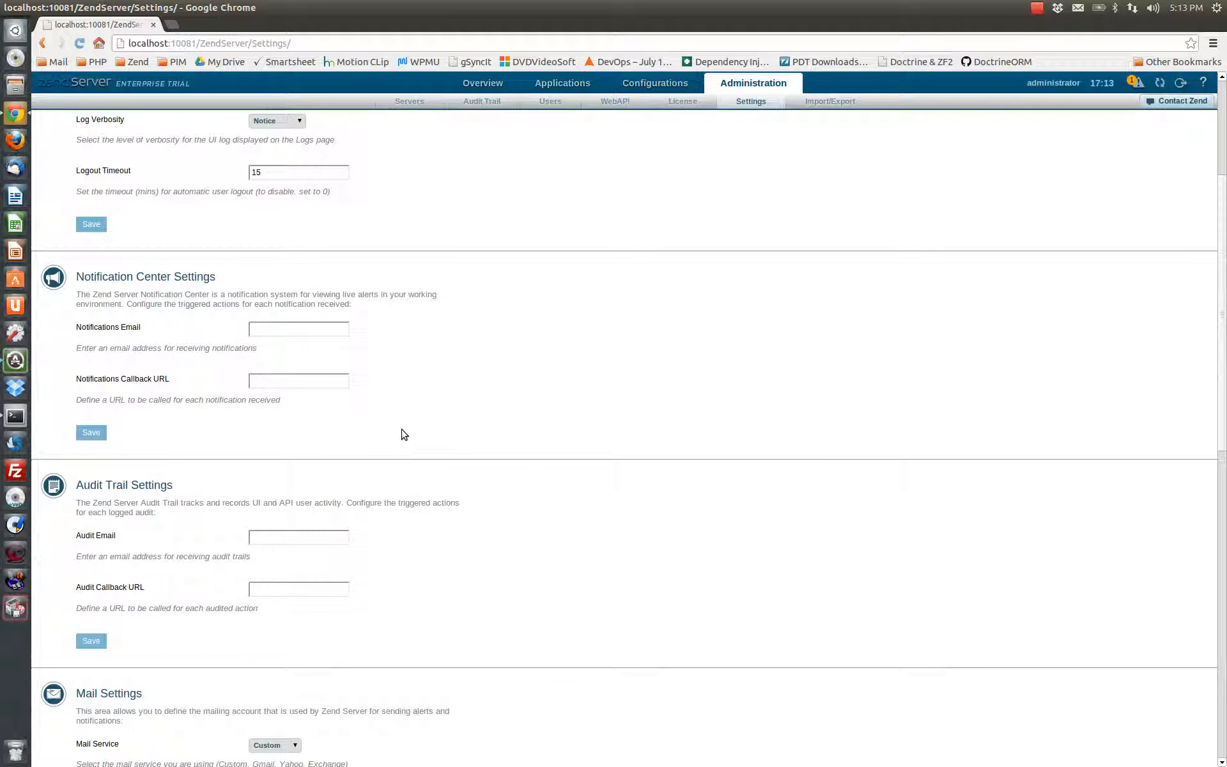
{"action": "scroll", "coordinate": [406, 441], "scroll_direction": "down", "scroll_amount": 5}
{"action": "scroll", "coordinate": [419, 497], "scroll_direction": "down", "scroll_amount": 6}
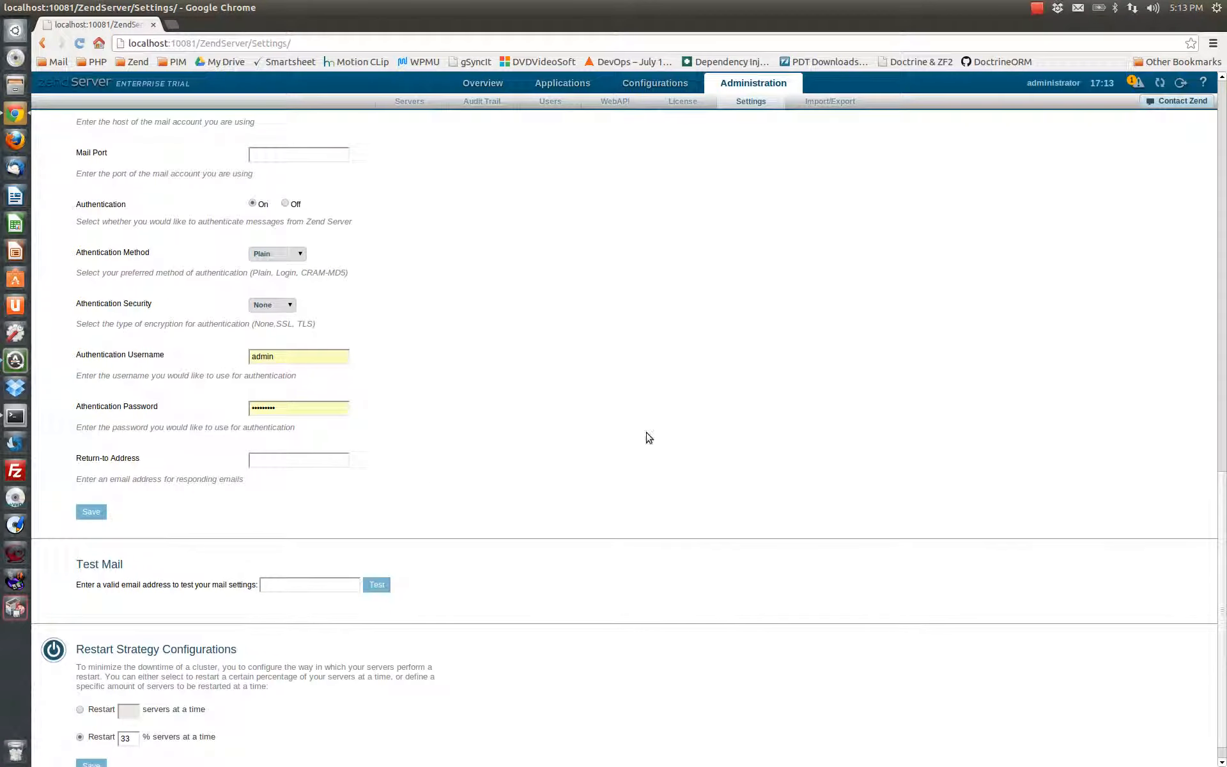
{"action": "scroll", "coordinate": [639, 446], "scroll_direction": "down", "scroll_amount": 1}
{"action": "scroll", "coordinate": [397, 492], "scroll_direction": "up", "scroll_amount": 13}
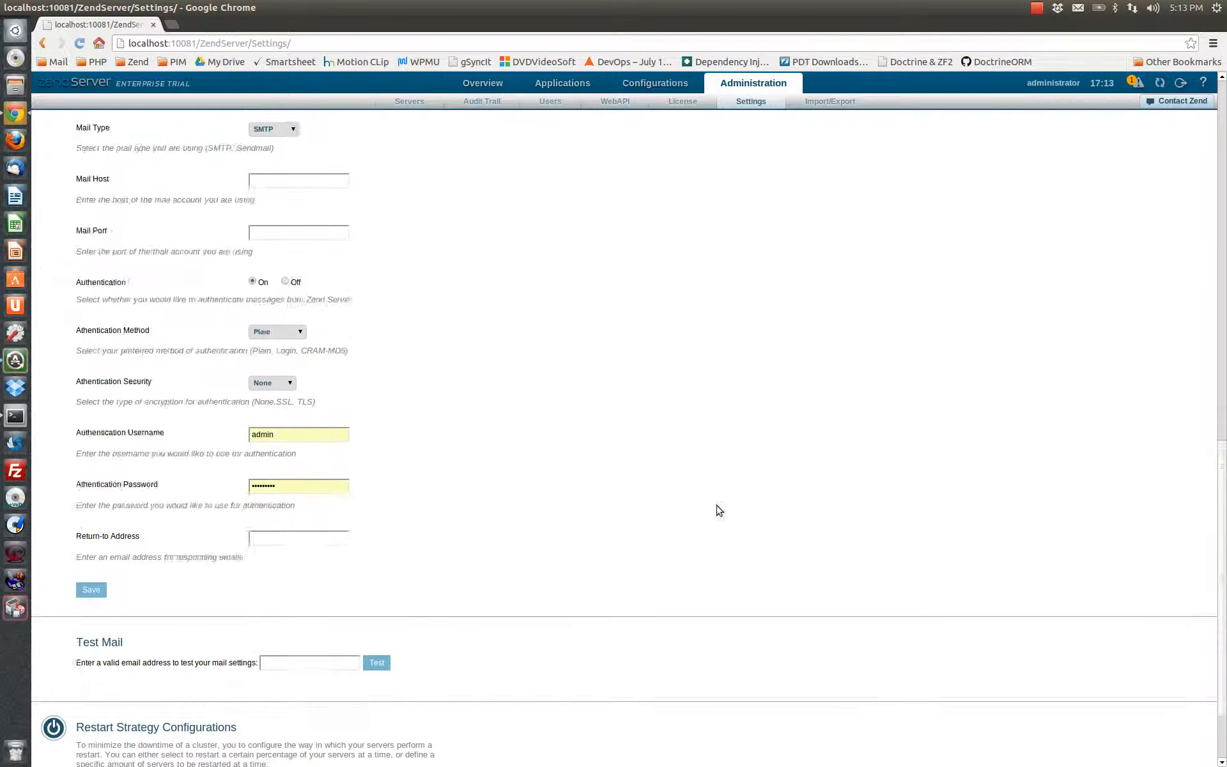
Review the administration options for exporting, importing and resetting the system configurations
{"action": "left_click", "coordinate": [829, 101]}
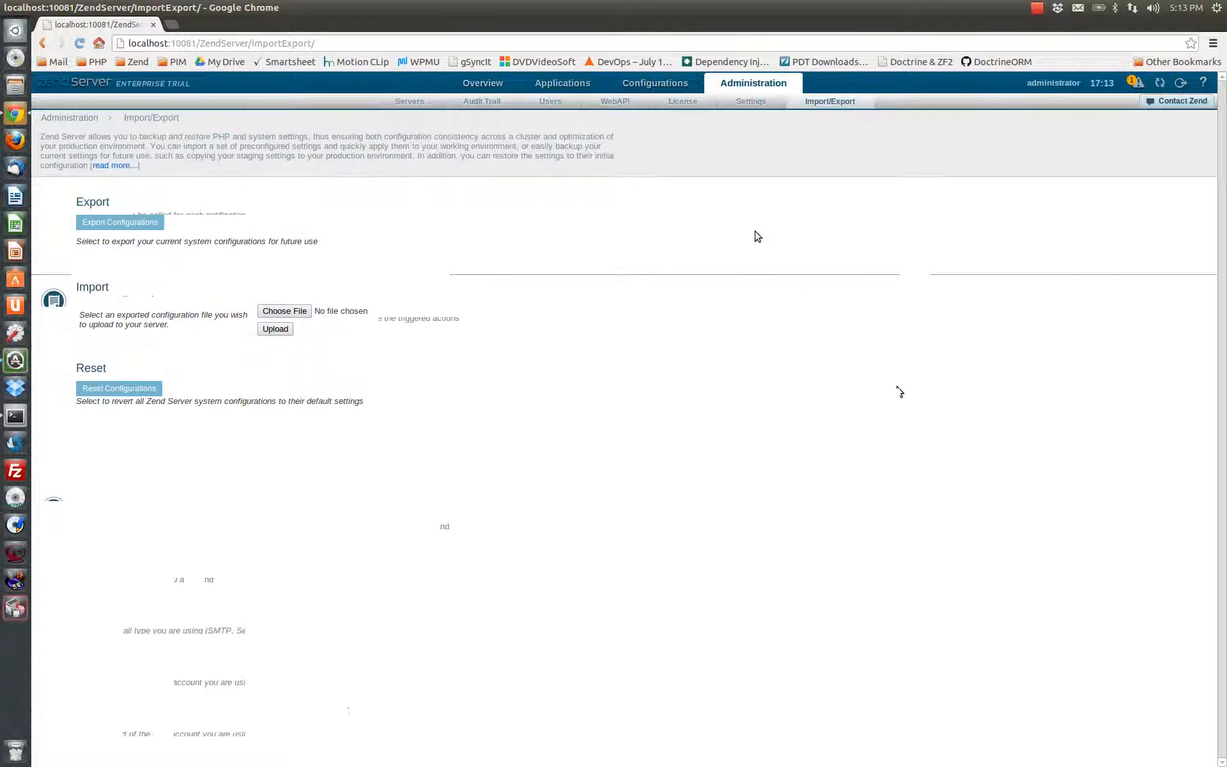
{"action": "left_click", "coordinate": [1037, 7]}
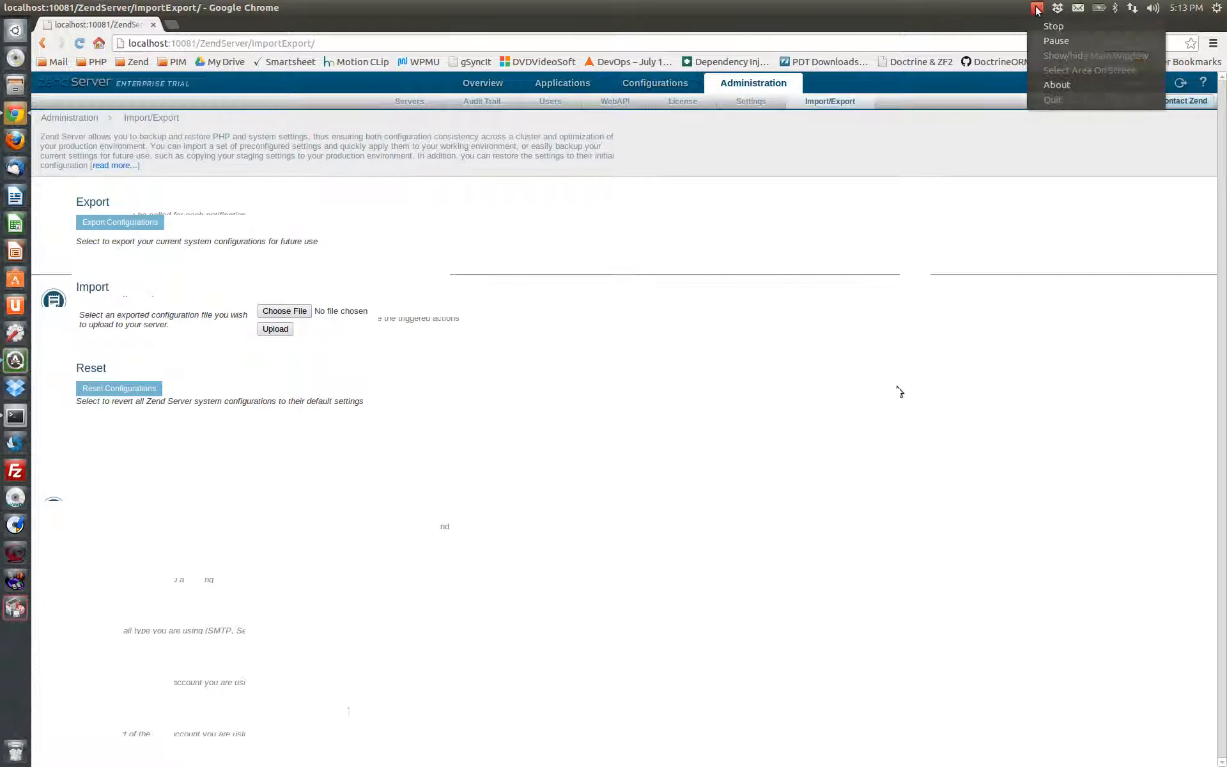